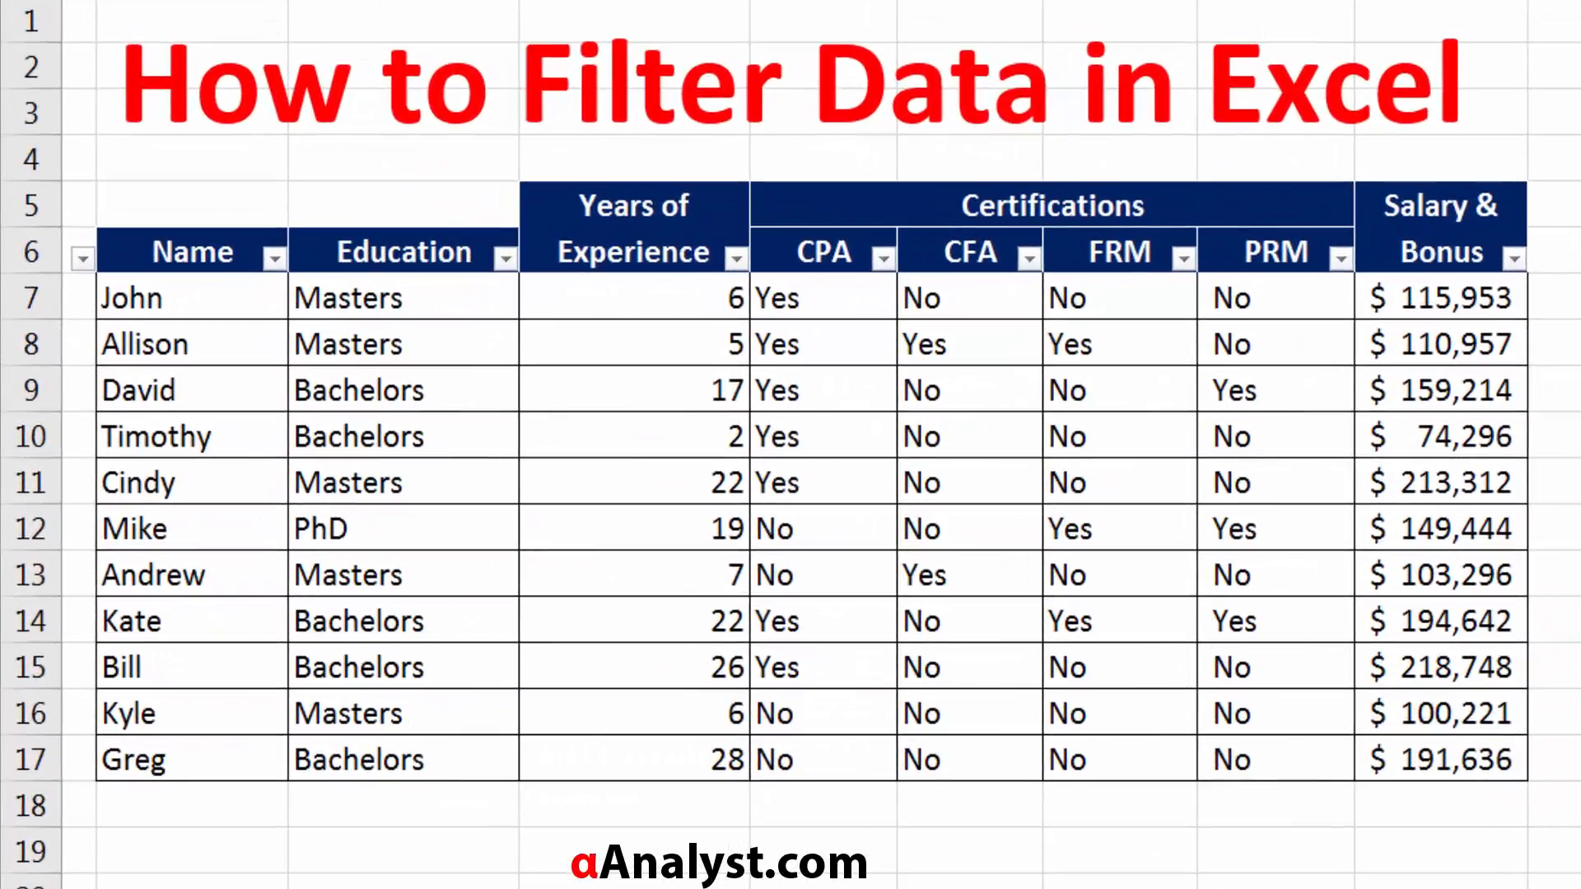
drag(134, 210, 1449, 757)
click(262, 428)
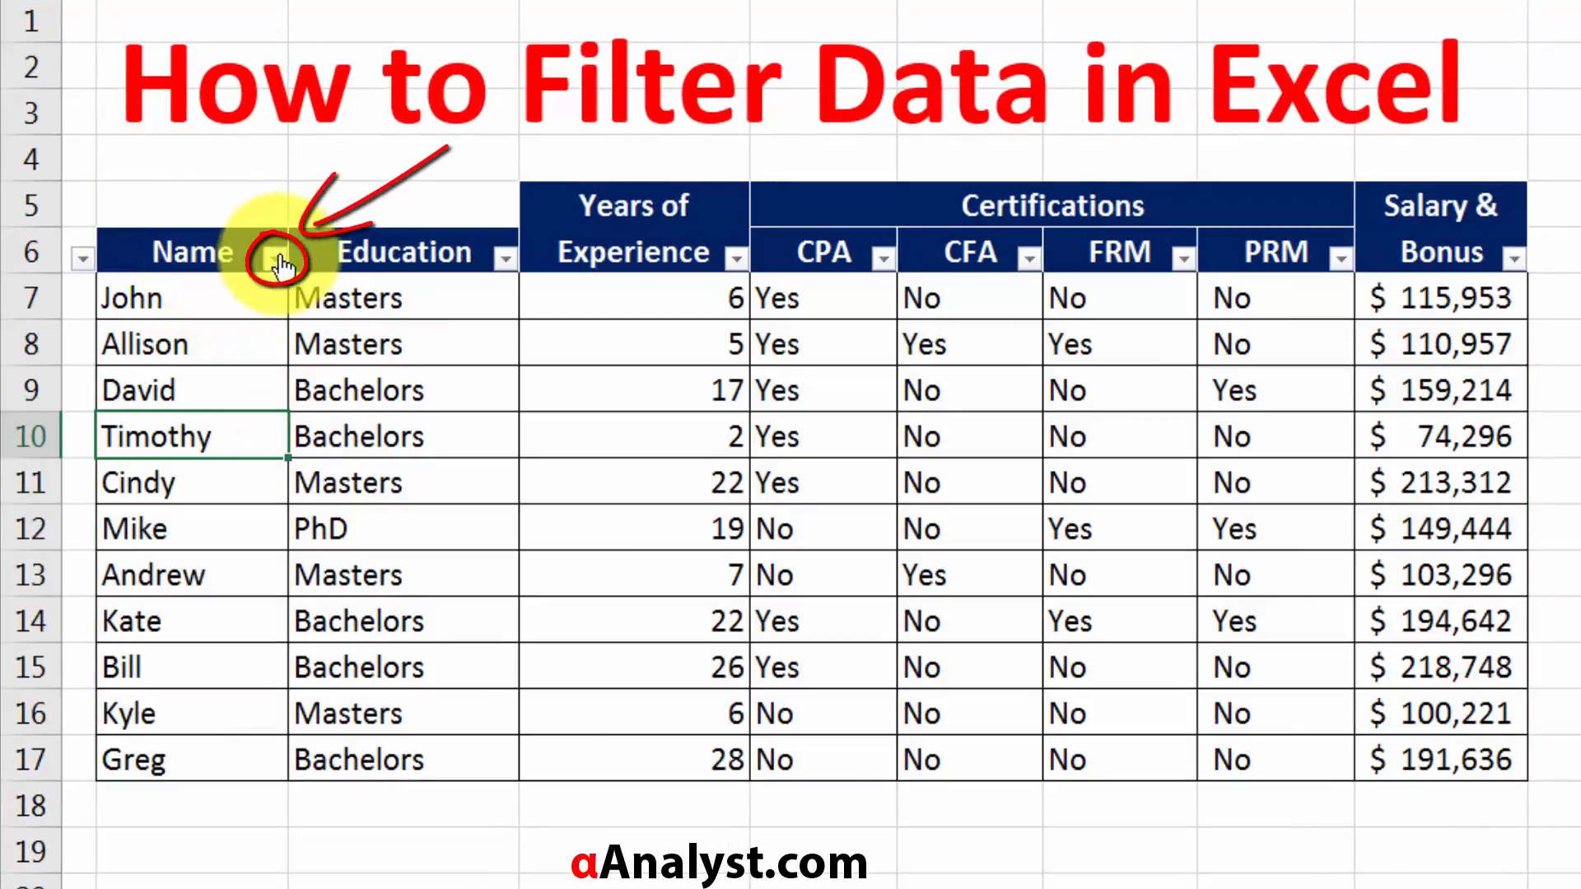
click(247, 251)
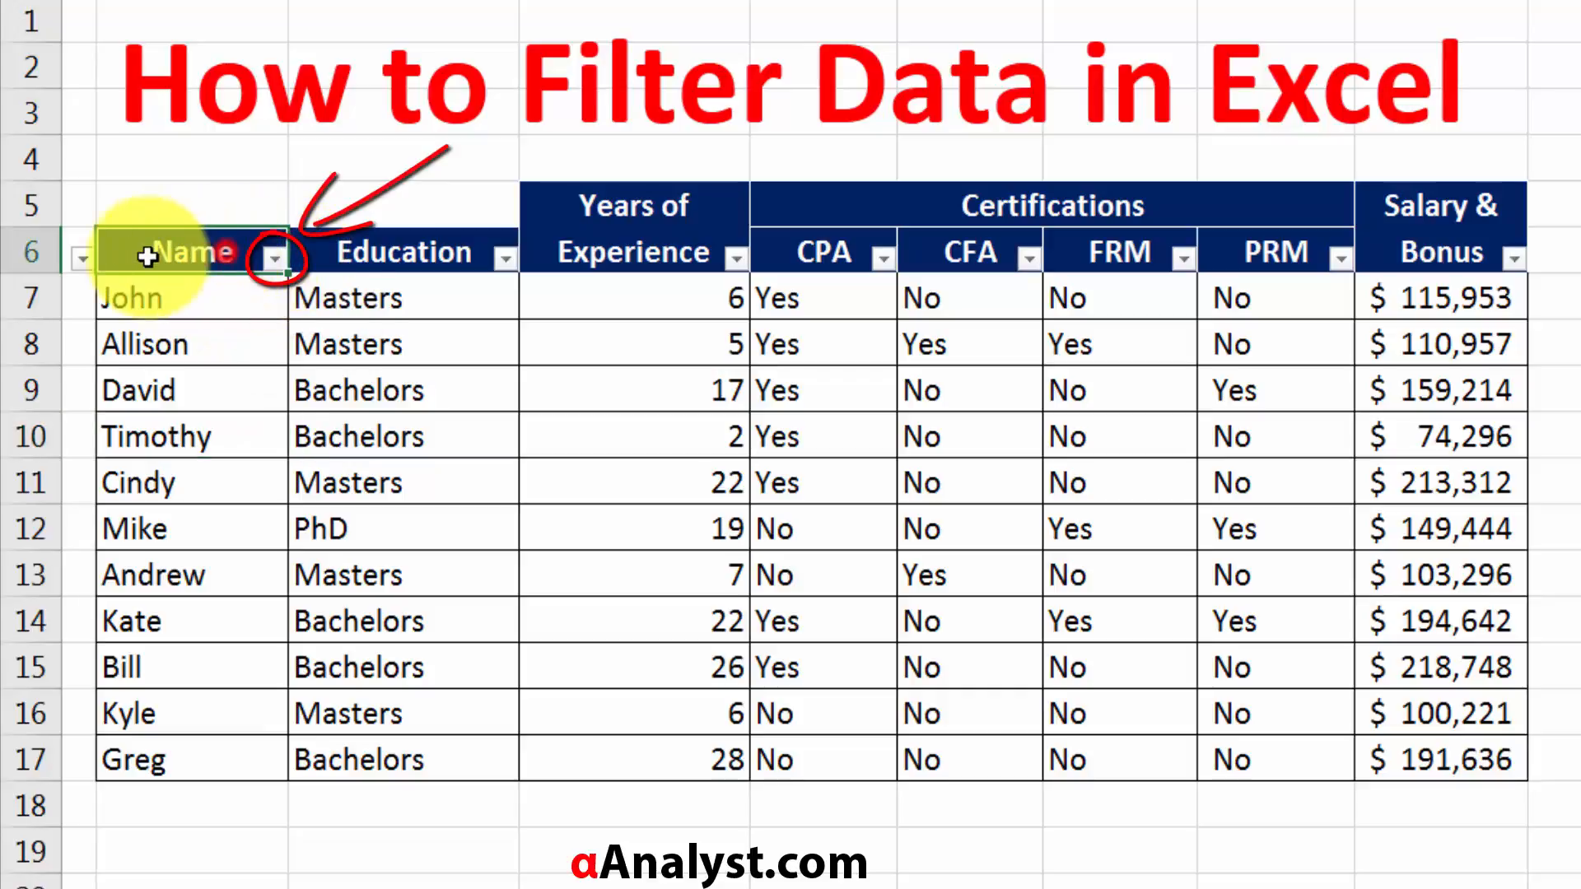
click(278, 253)
click(274, 255)
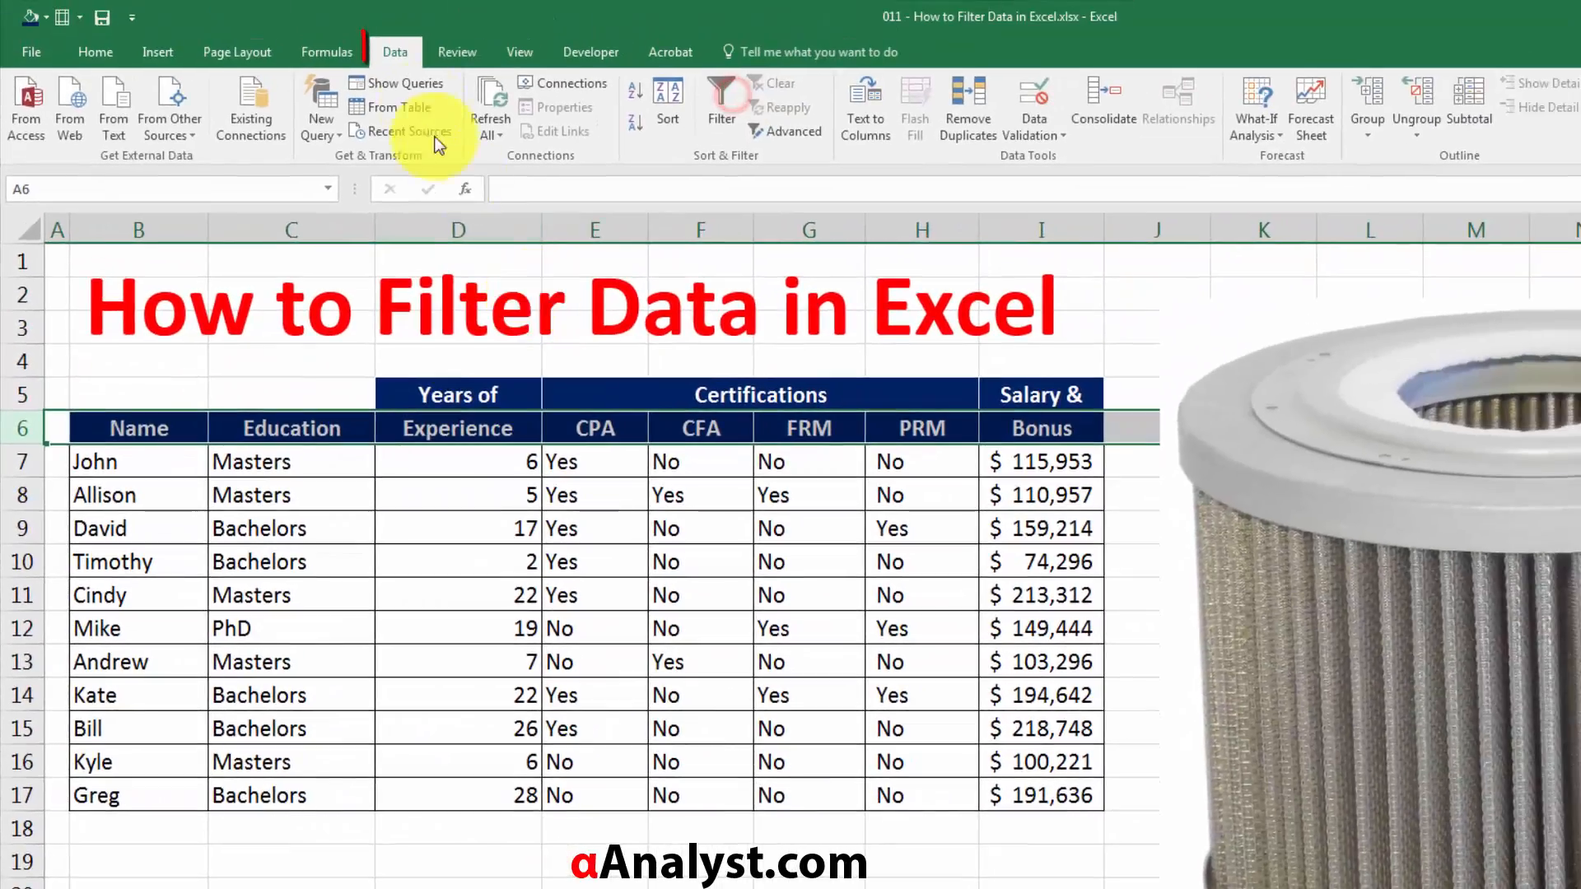
Turn on filtering for the table's whole header row, row 6.
click(493, 563)
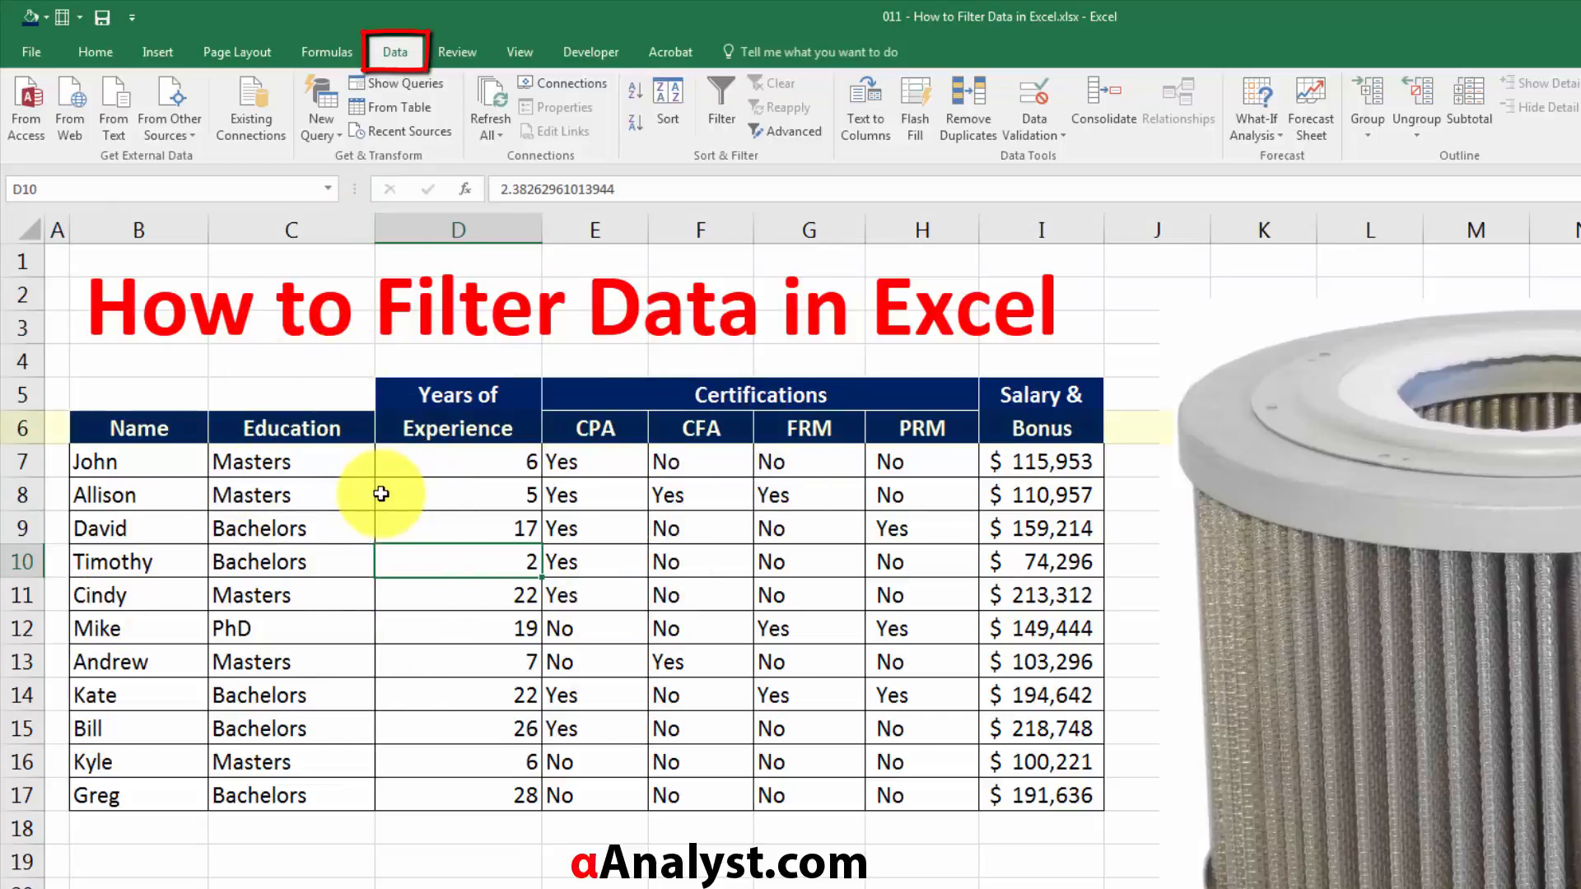
click(14, 428)
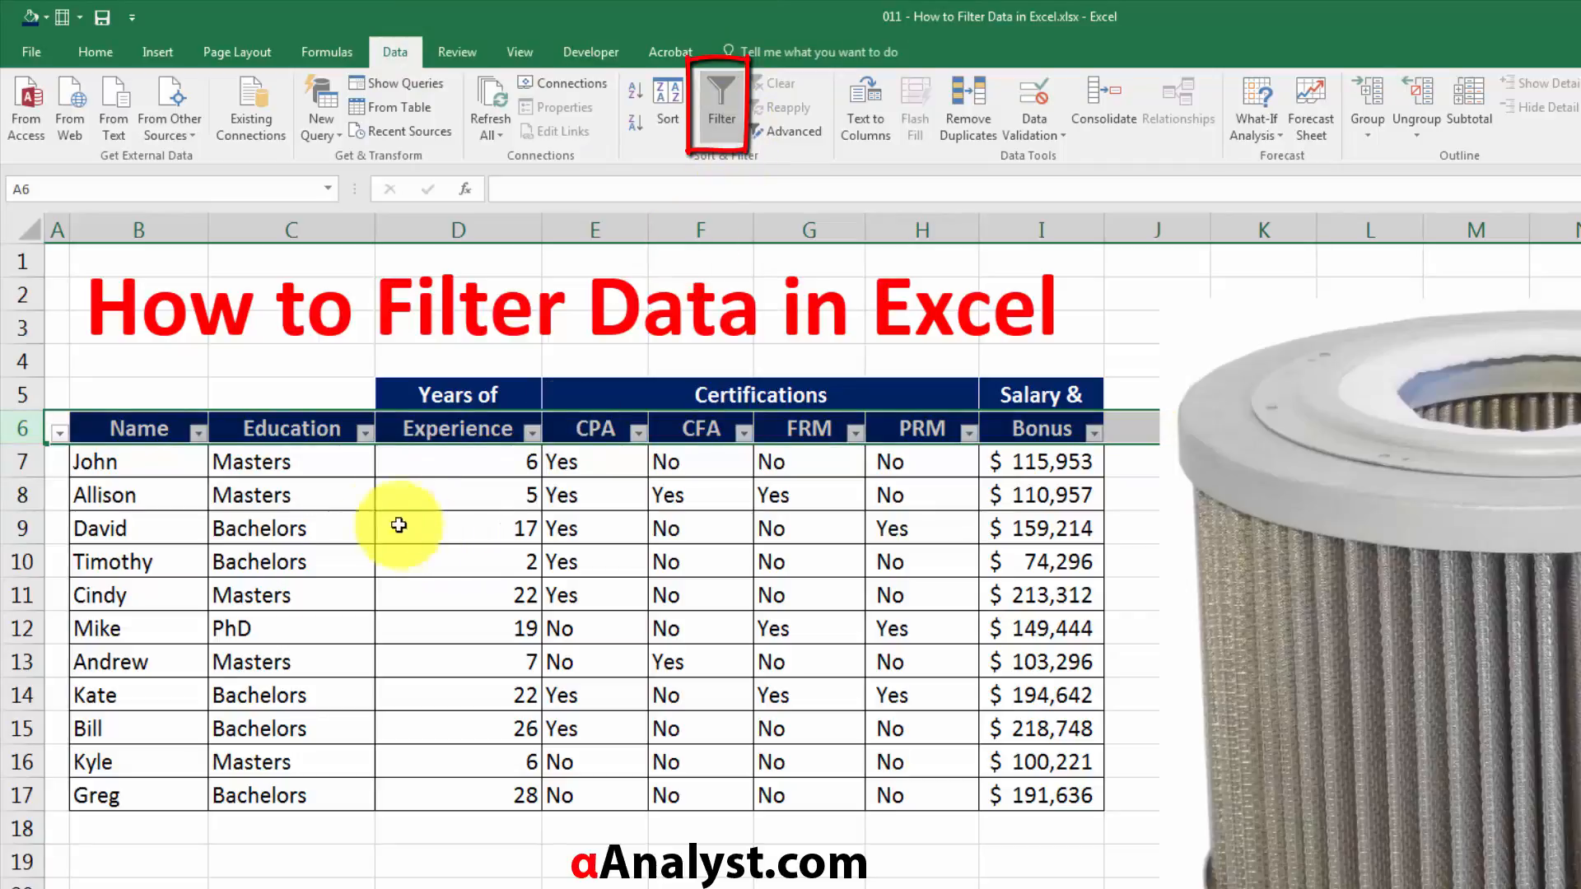
click(338, 523)
Examine the filter options available for the Name, Education, Years of Experience and CPA columns.
click(109, 429)
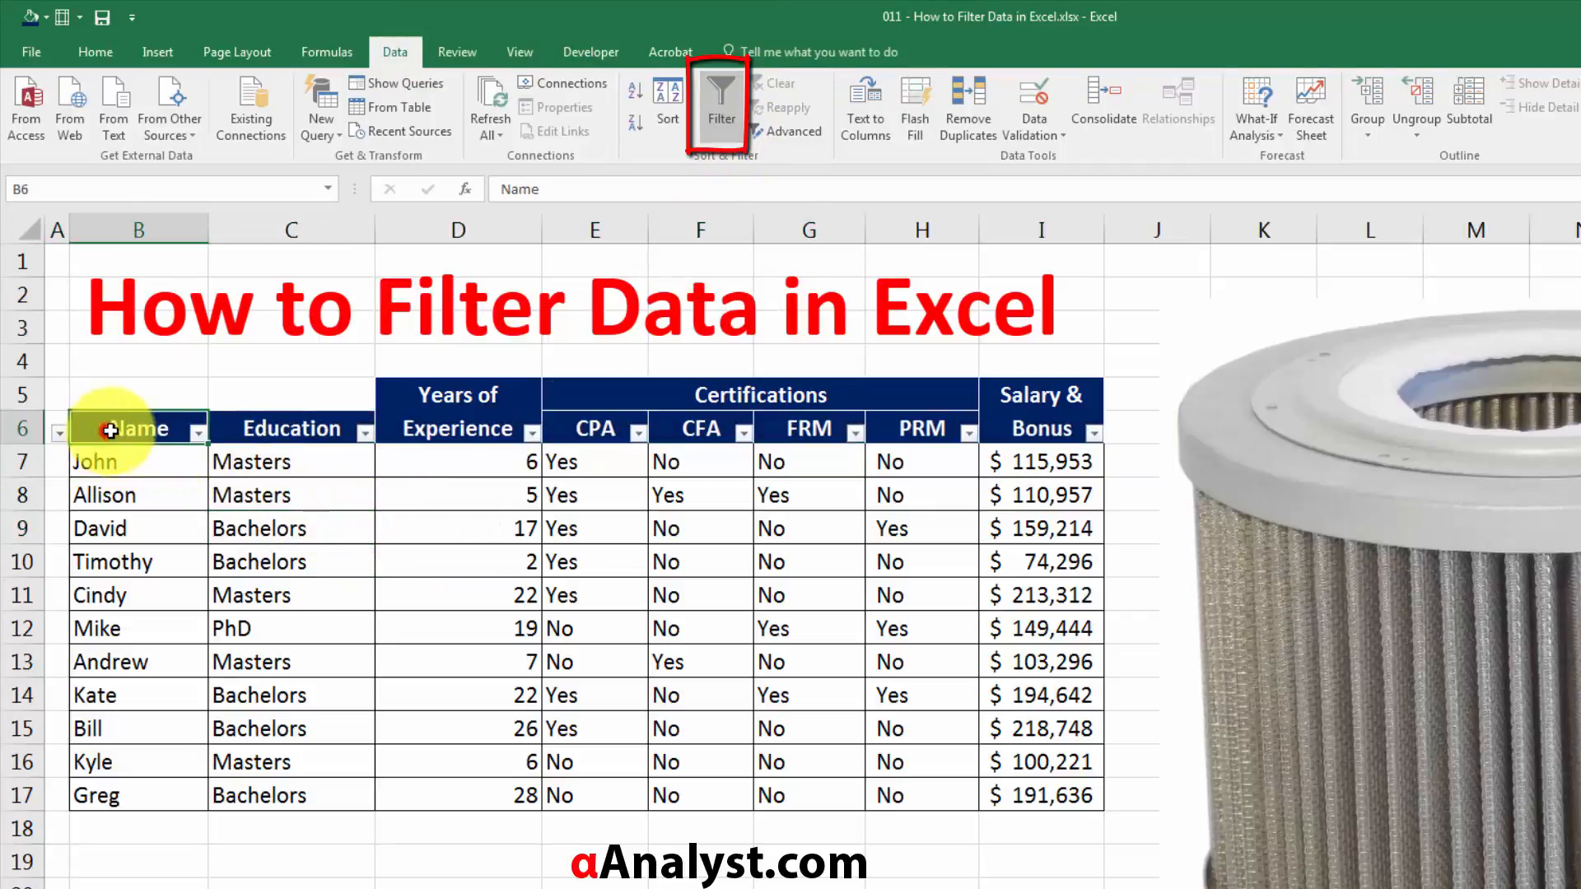
click(197, 433)
click(198, 433)
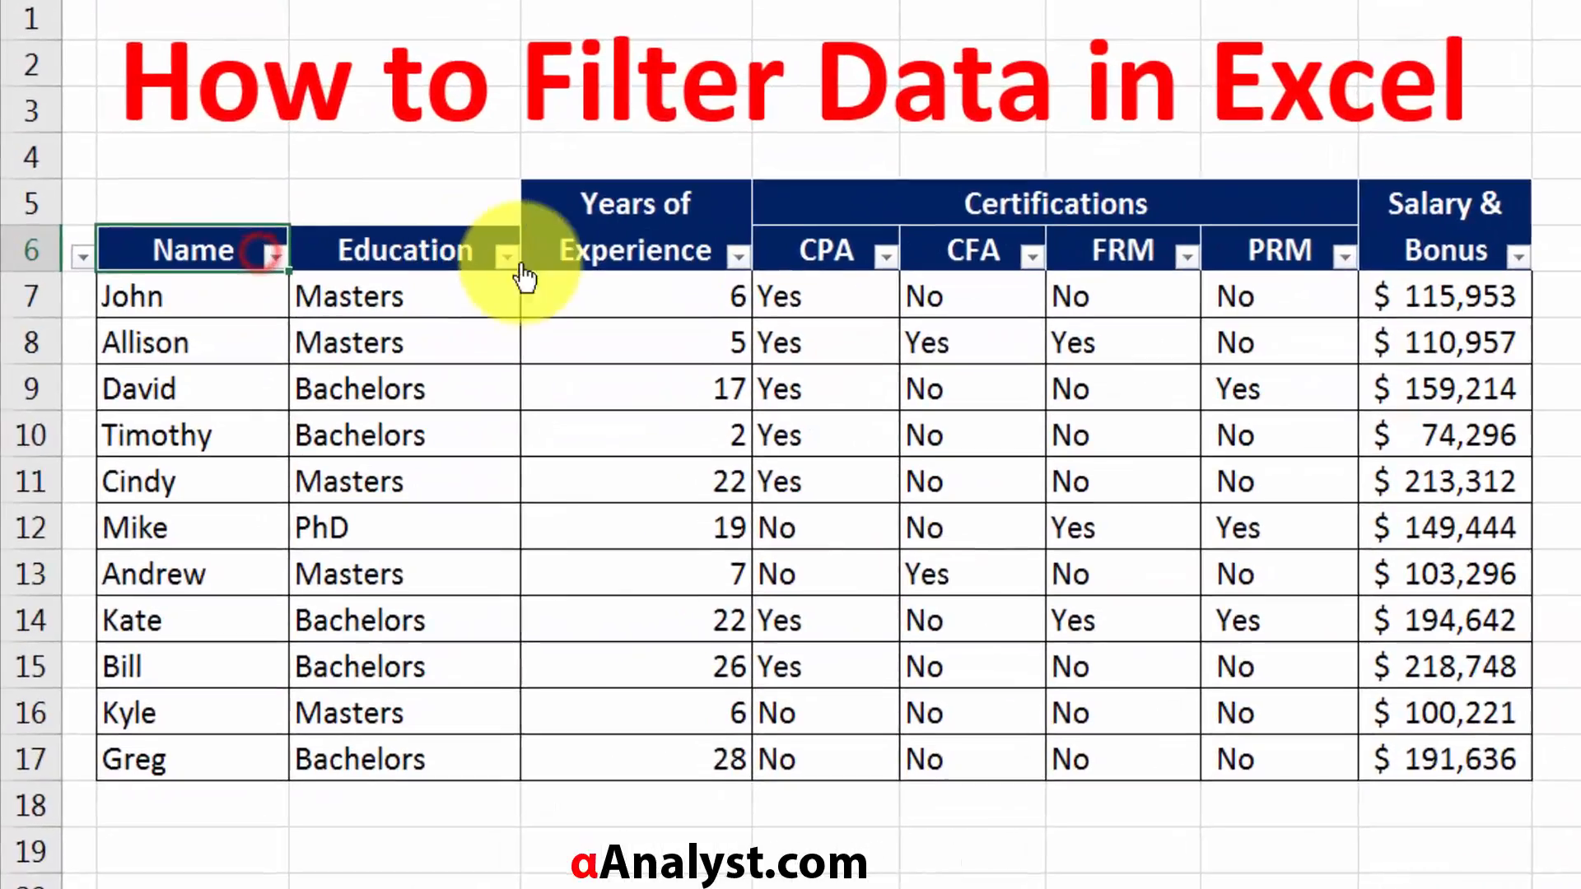
click(504, 257)
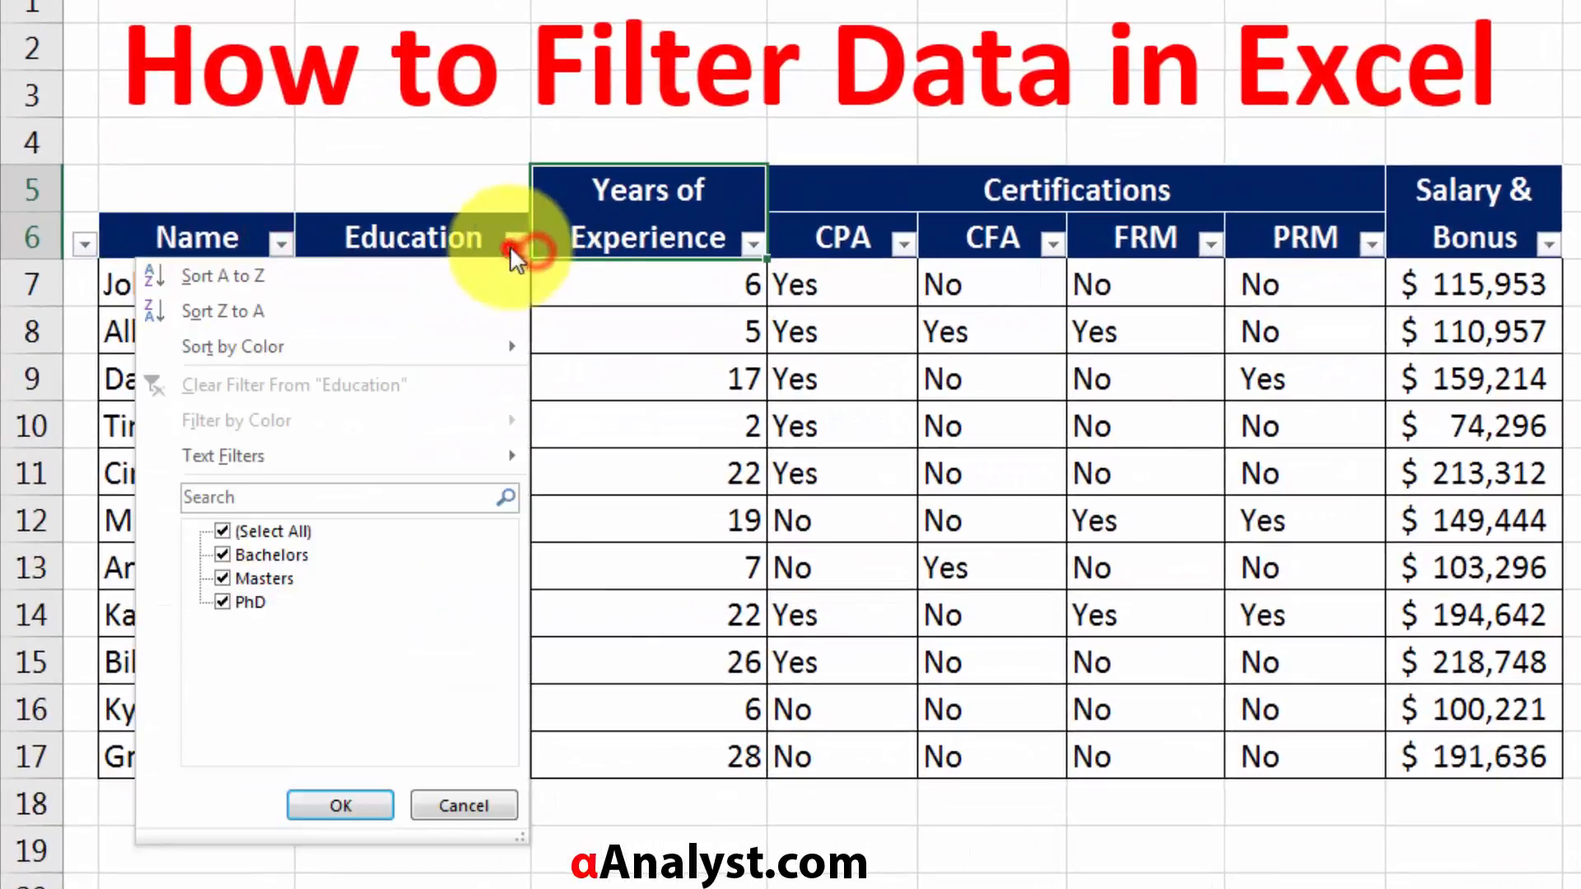
click(752, 242)
click(848, 244)
click(462, 237)
click(177, 273)
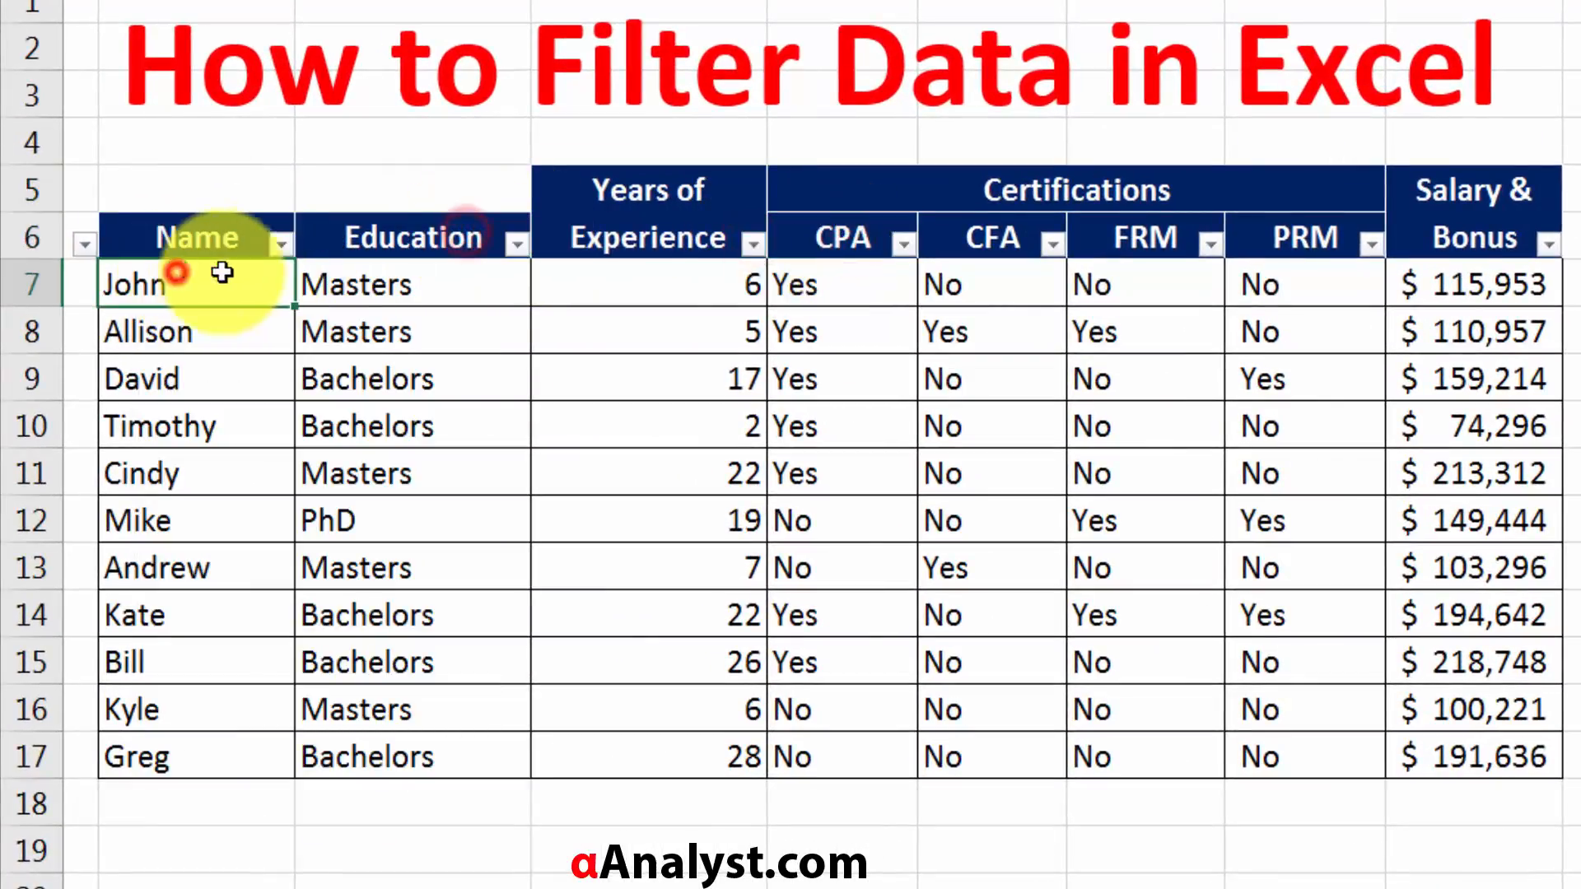
Filter the Name column to show only the third and fourth people in its alphabetical value list.
click(240, 236)
click(272, 242)
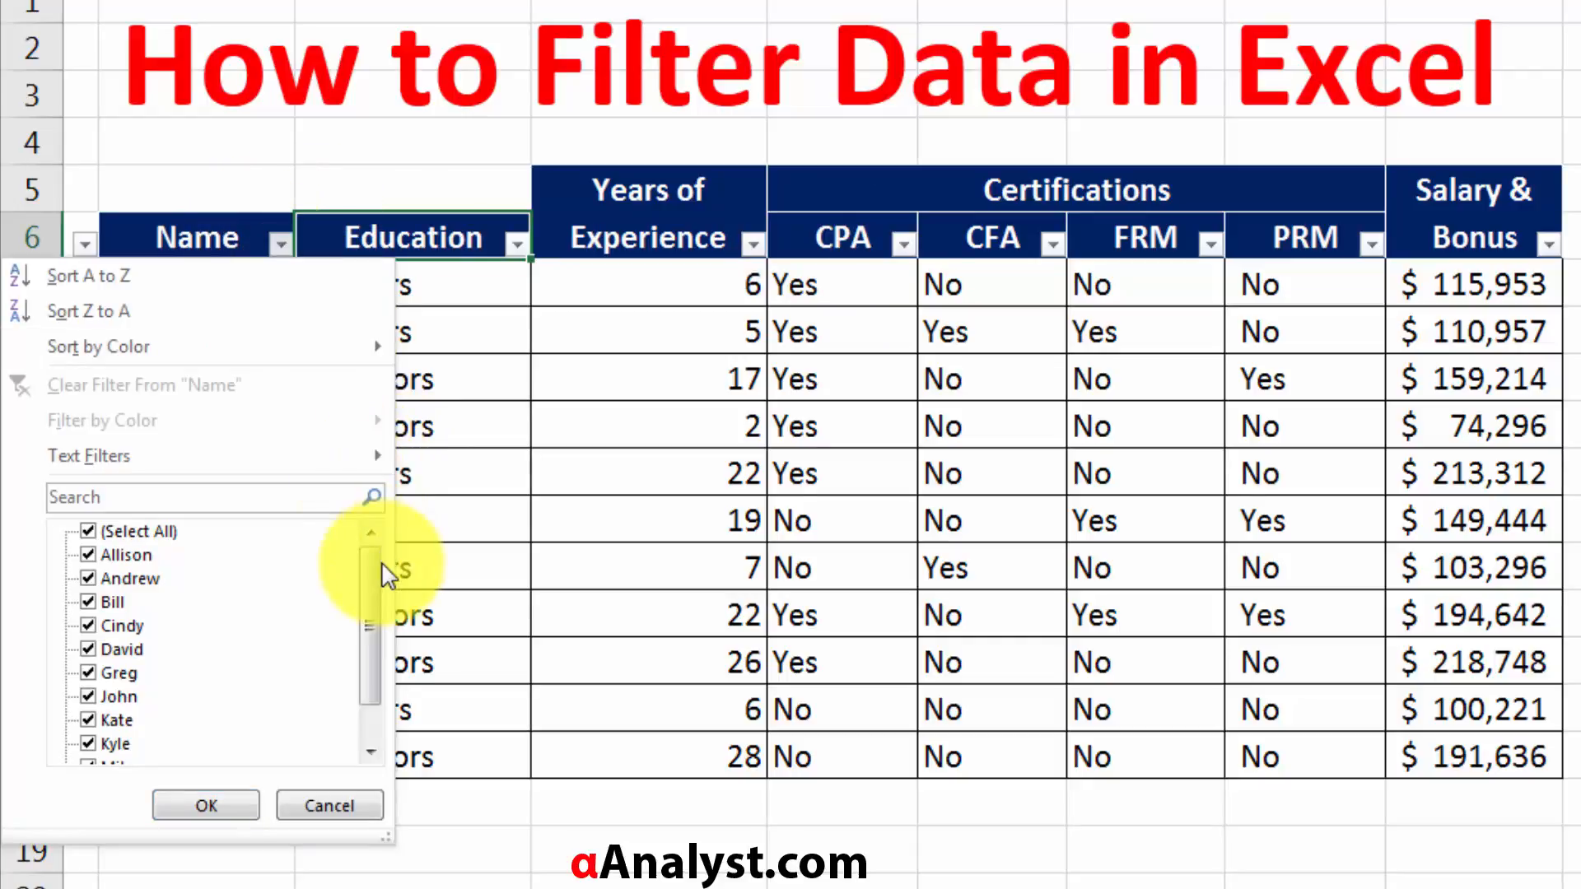
drag(374, 565, 398, 494)
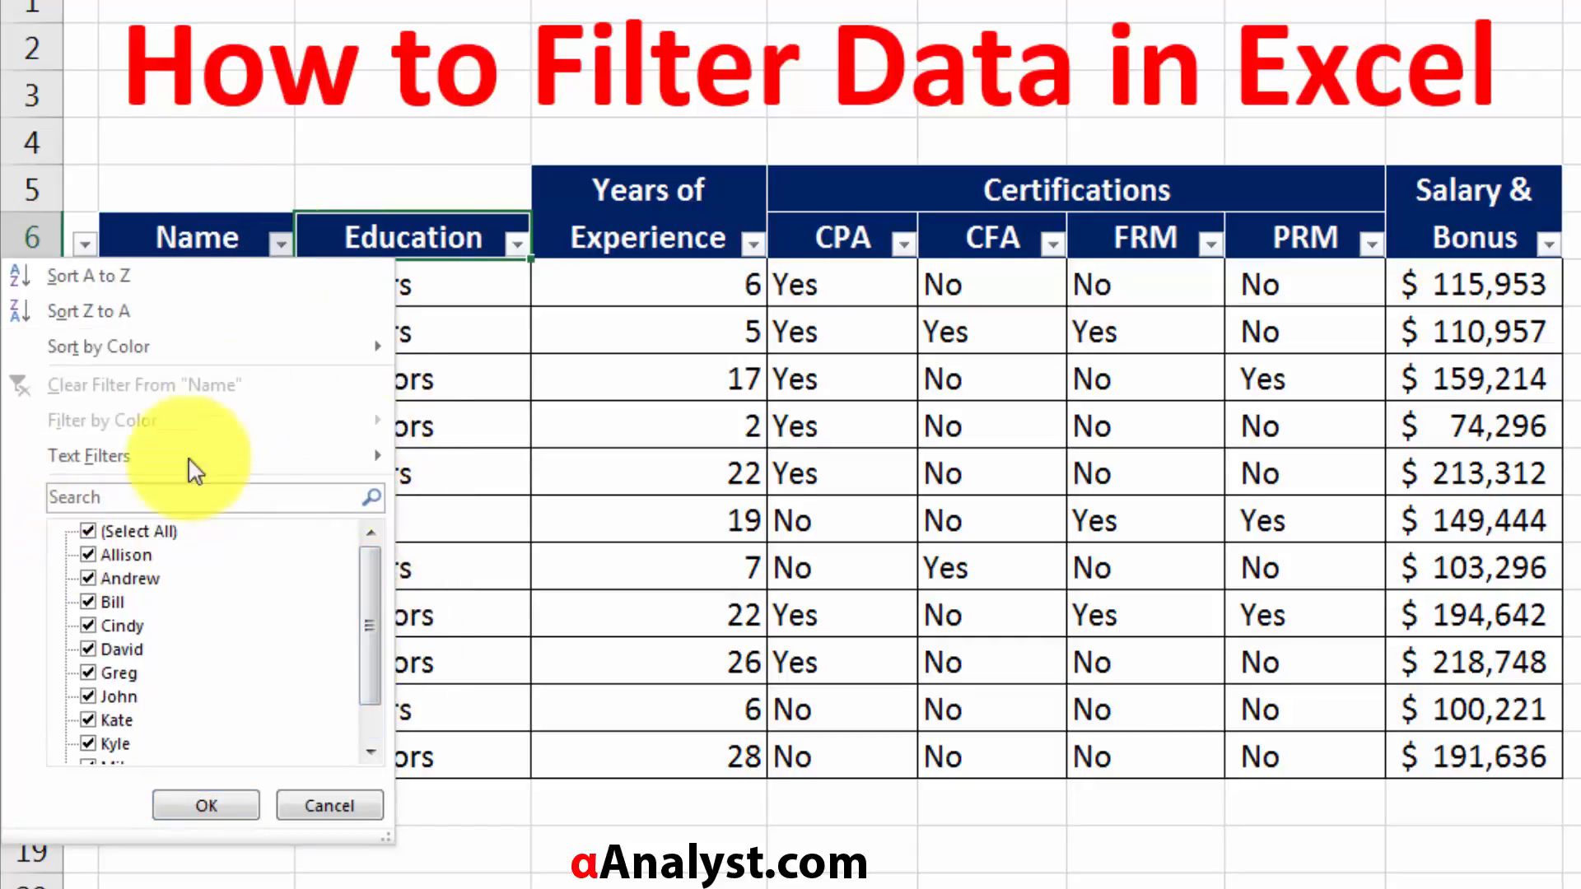
click(115, 532)
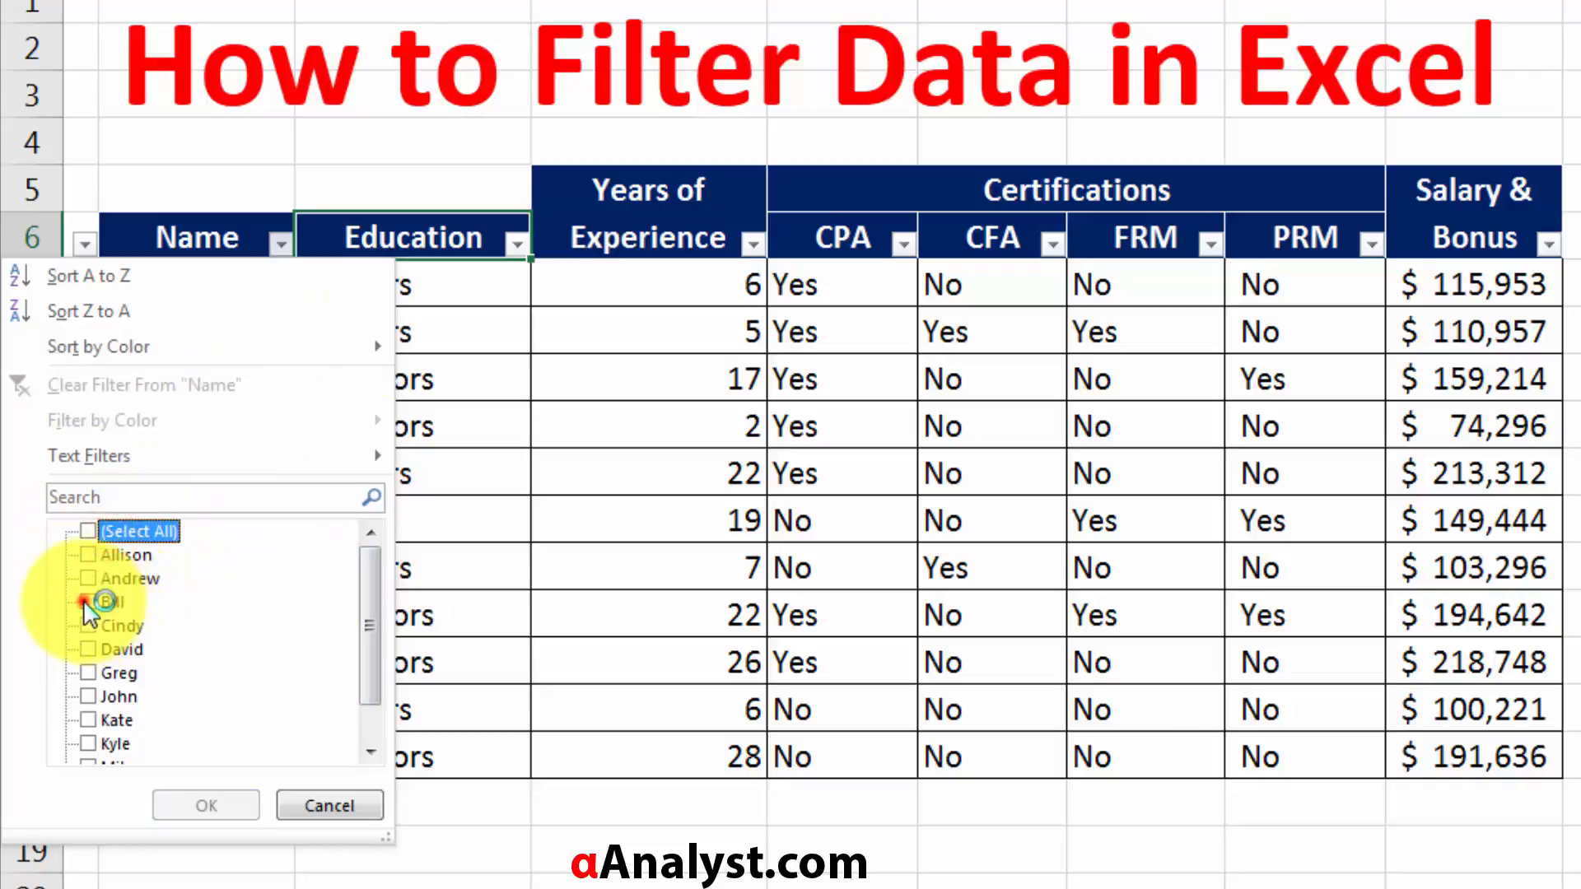
click(100, 530)
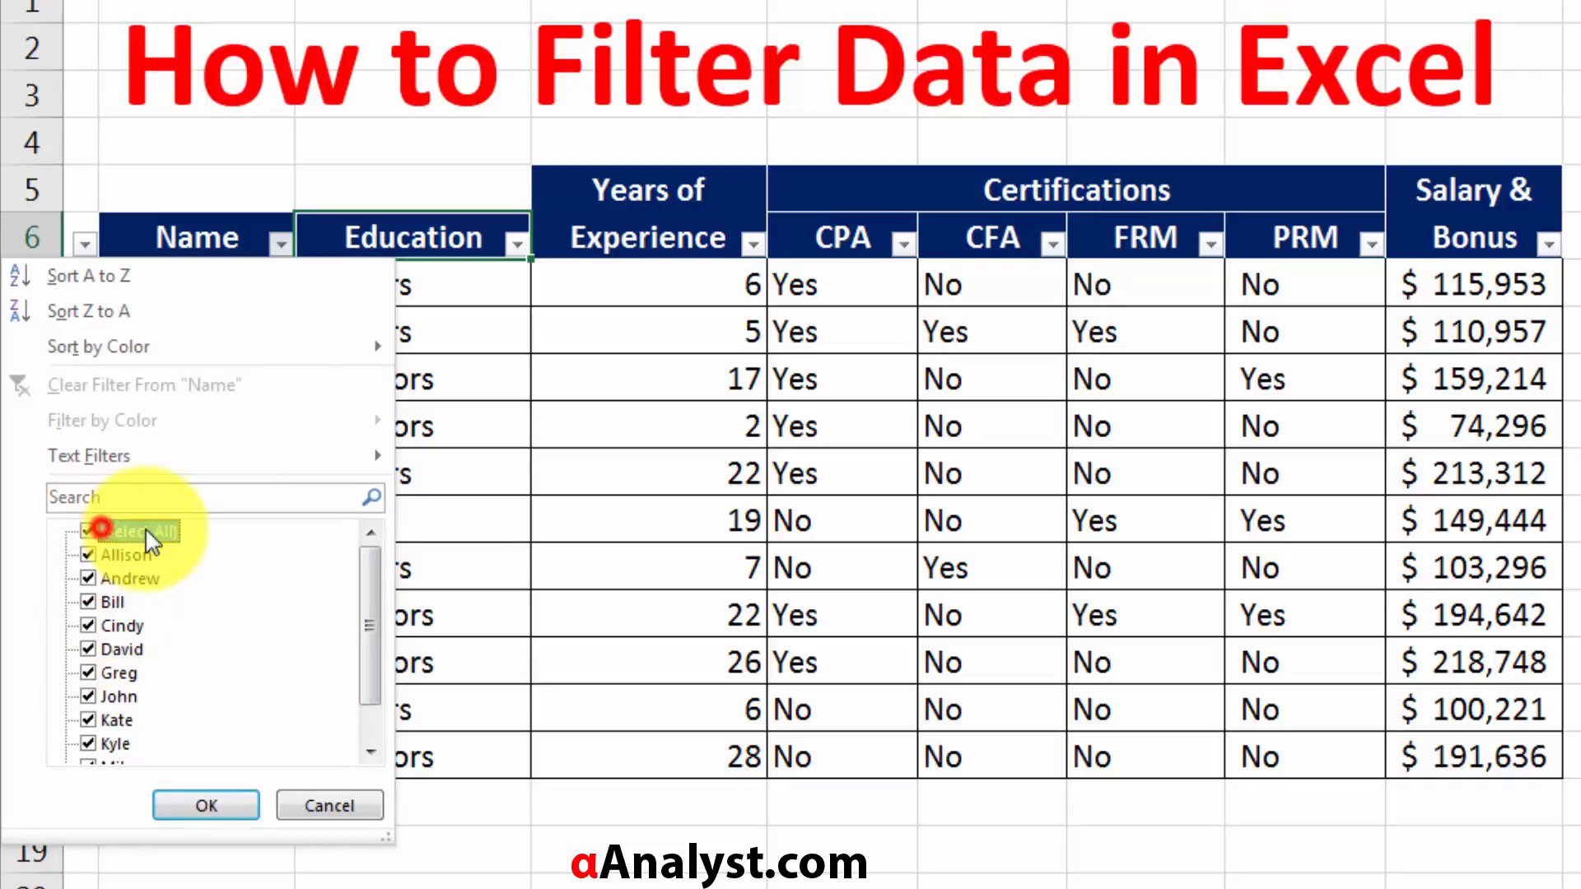
click(95, 531)
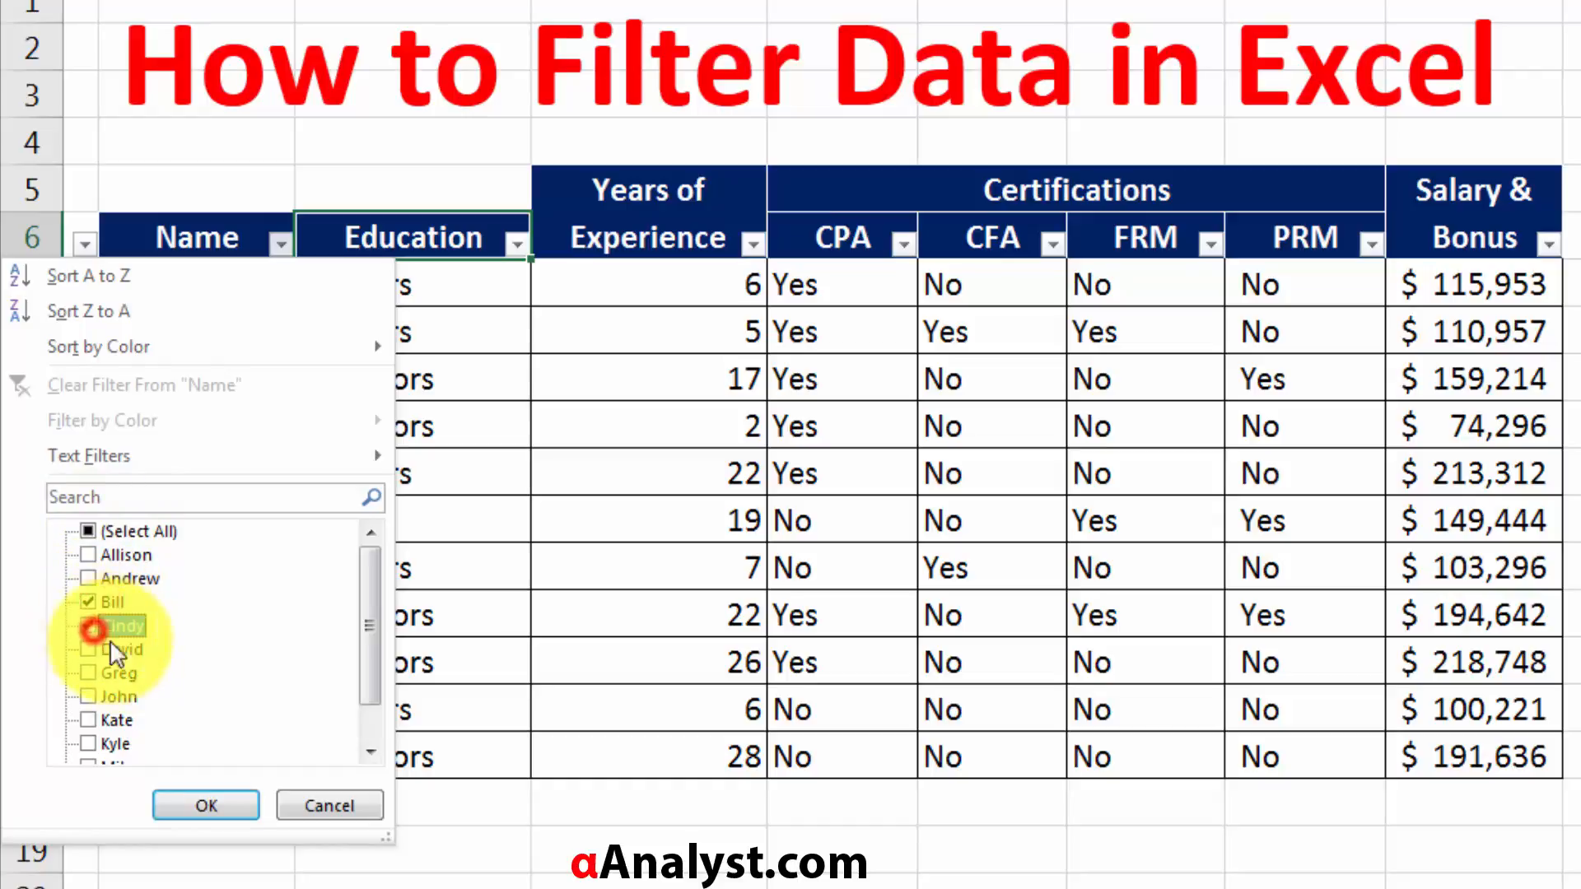
click(206, 804)
Reselect all values in the Name column's filter to show every employee row again.
click(246, 433)
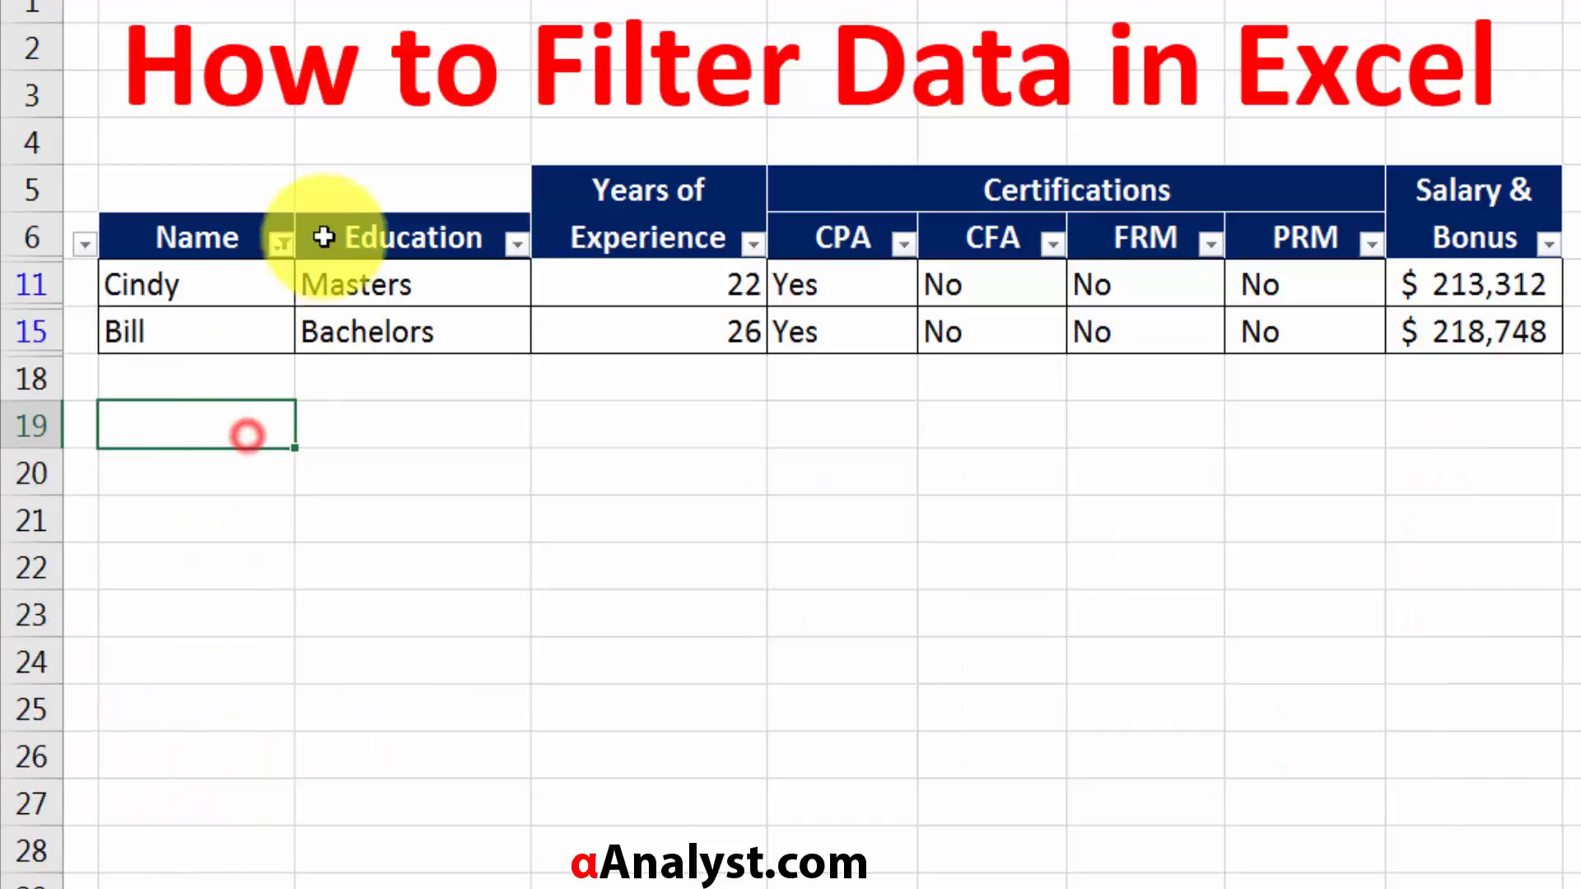
click(280, 244)
click(93, 530)
click(205, 804)
Filter the Education column to show only the Masters rows.
click(461, 257)
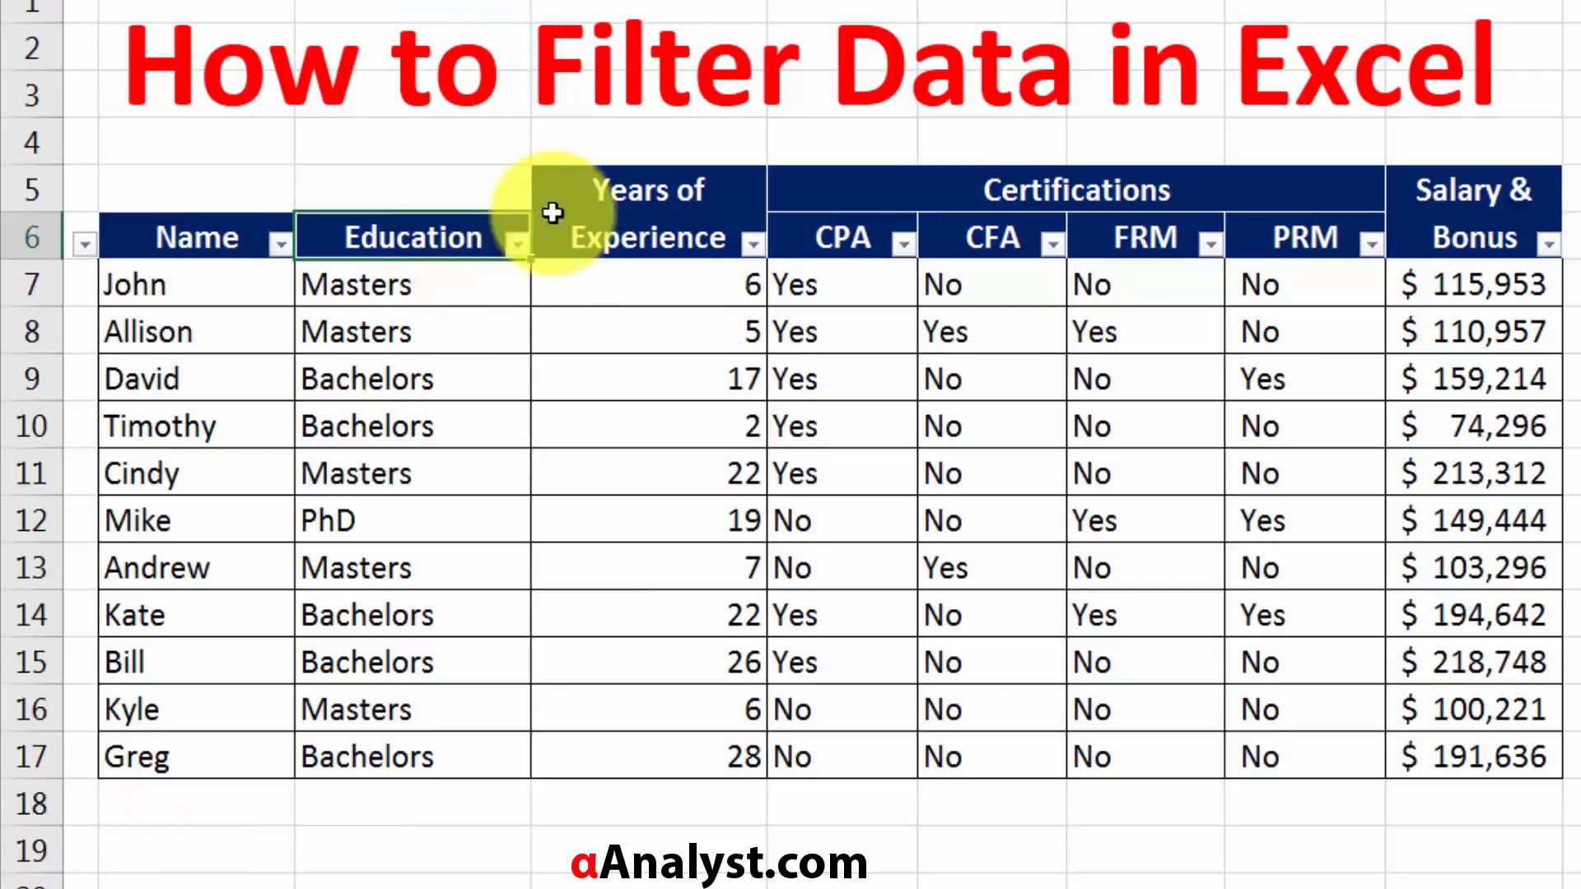
click(516, 243)
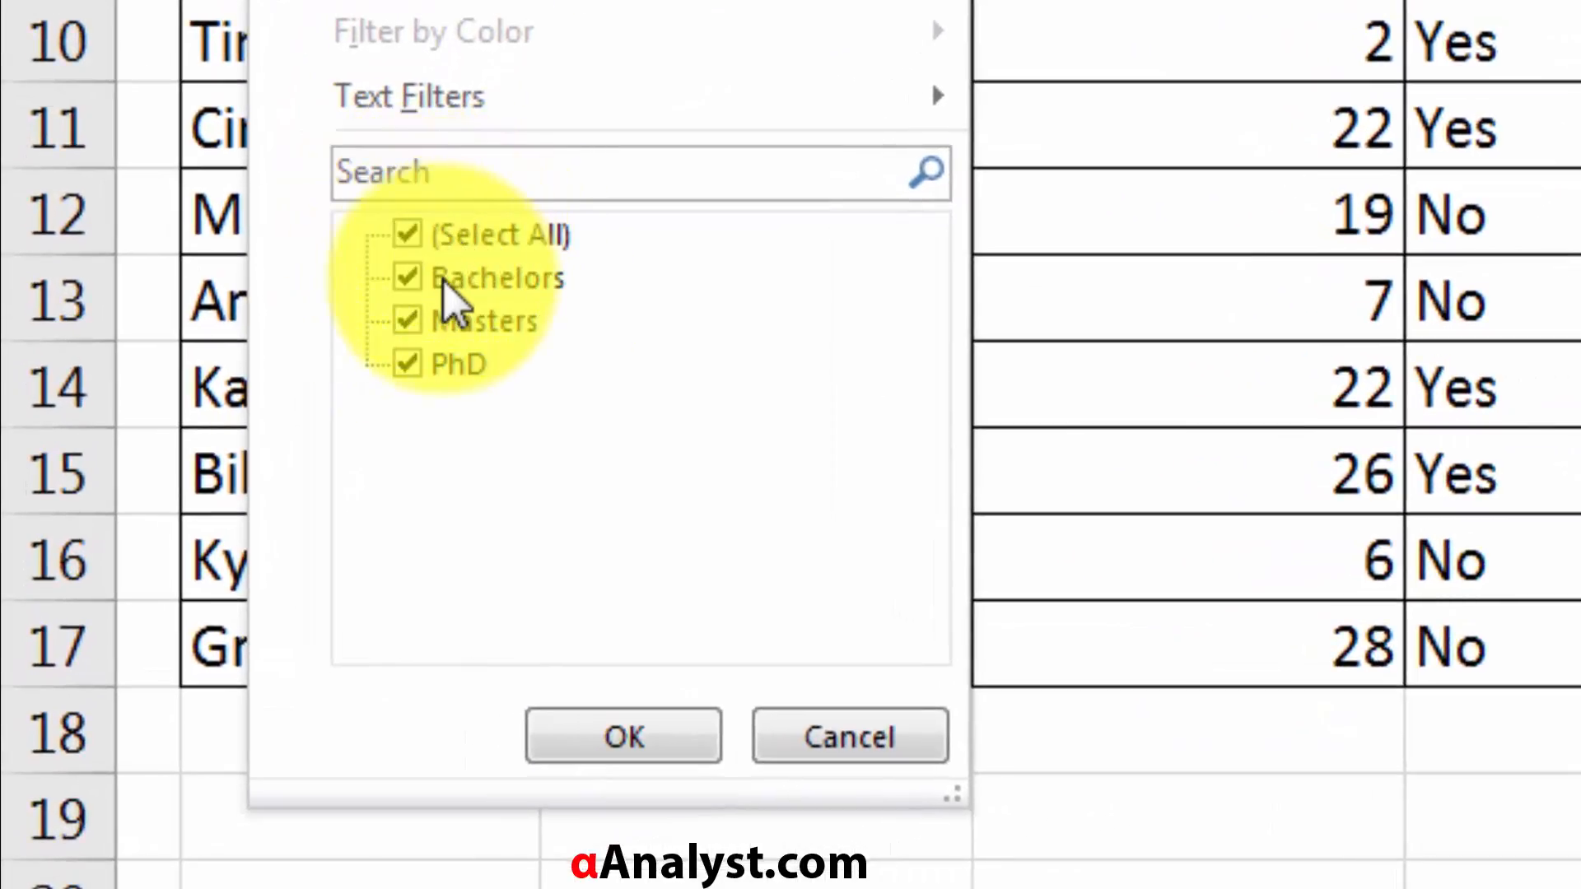
click(411, 279)
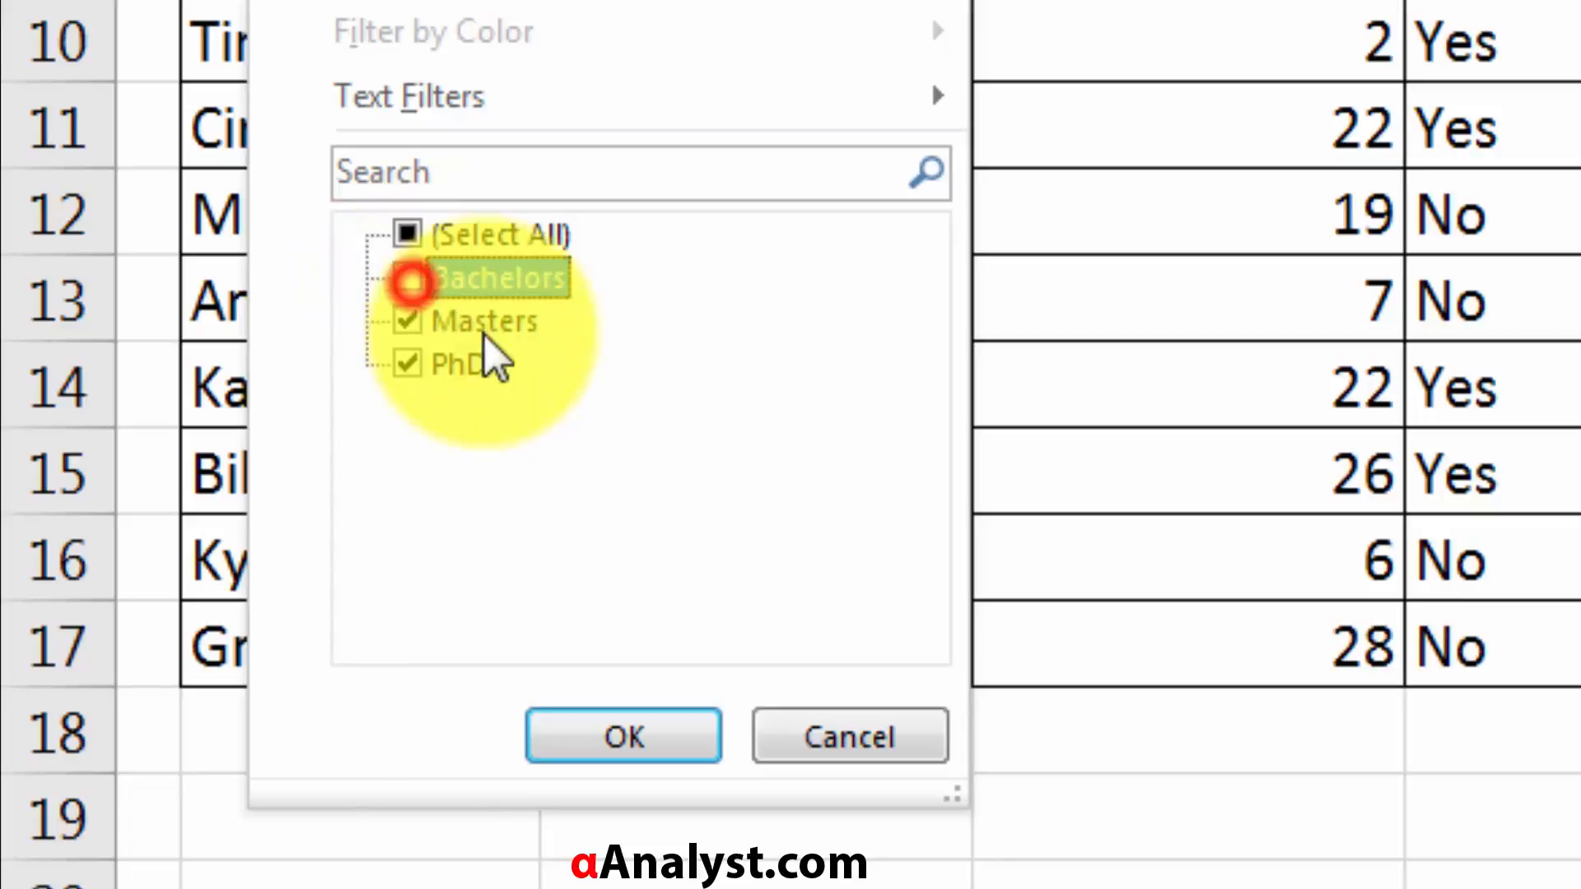
click(414, 365)
click(428, 239)
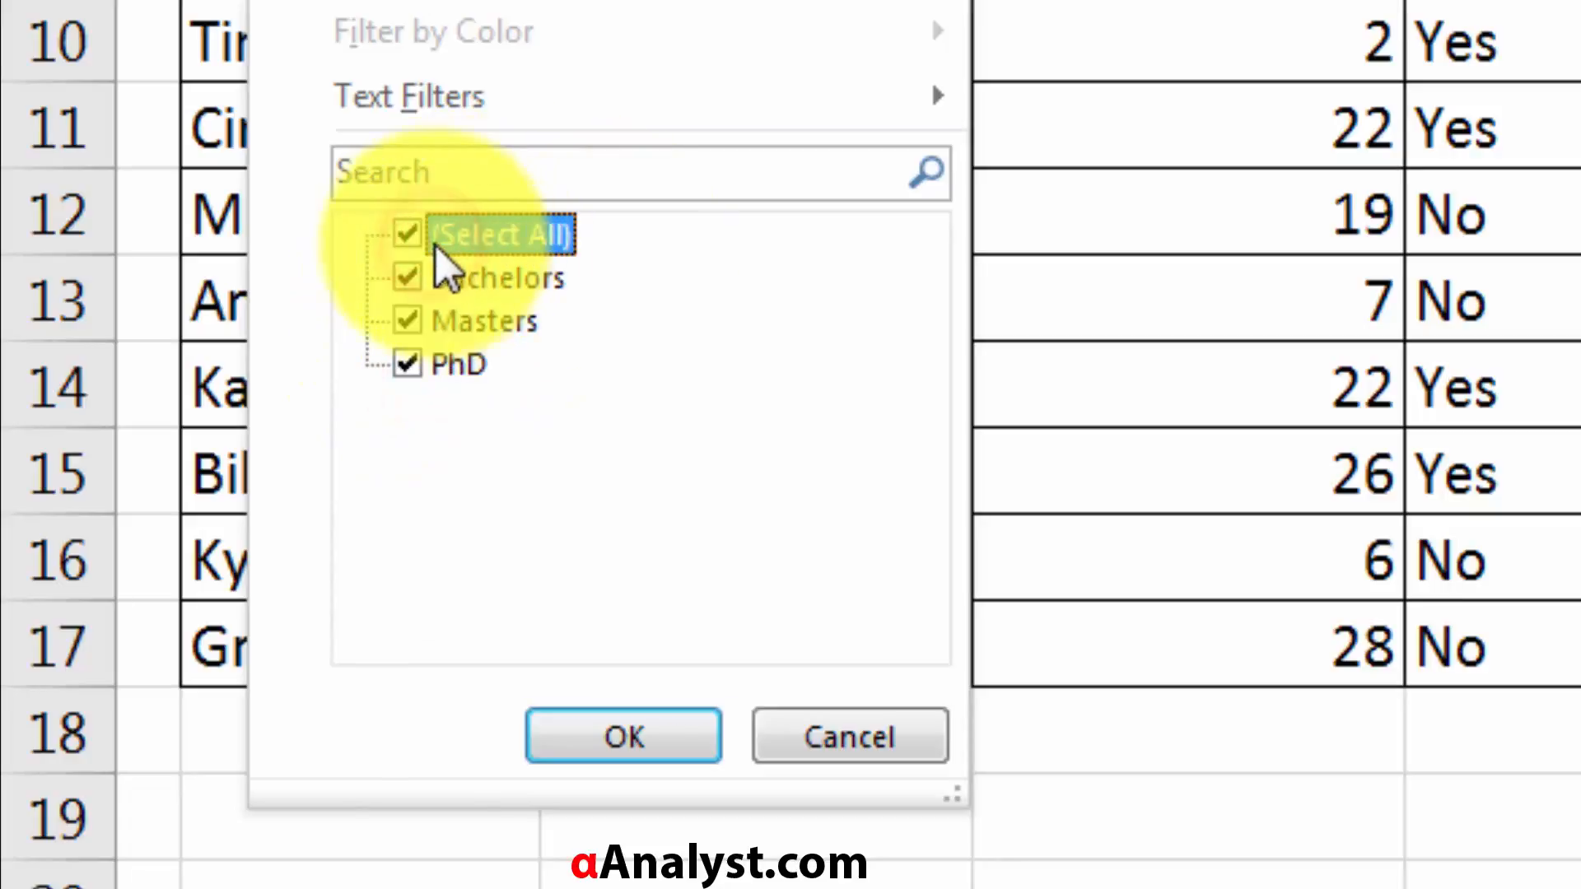
click(406, 237)
click(410, 321)
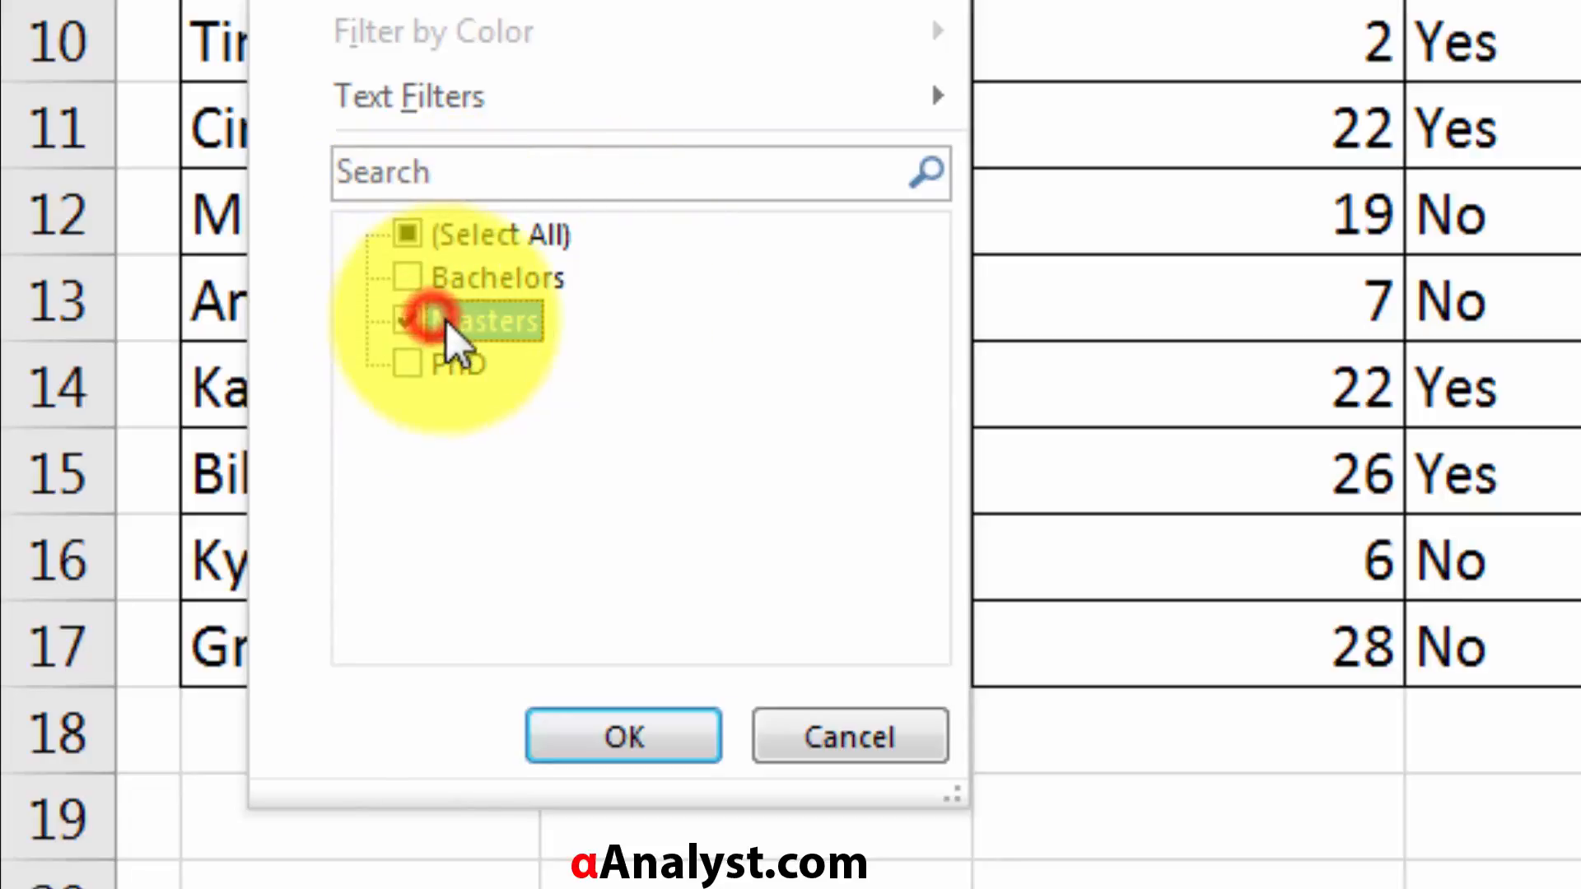
click(651, 737)
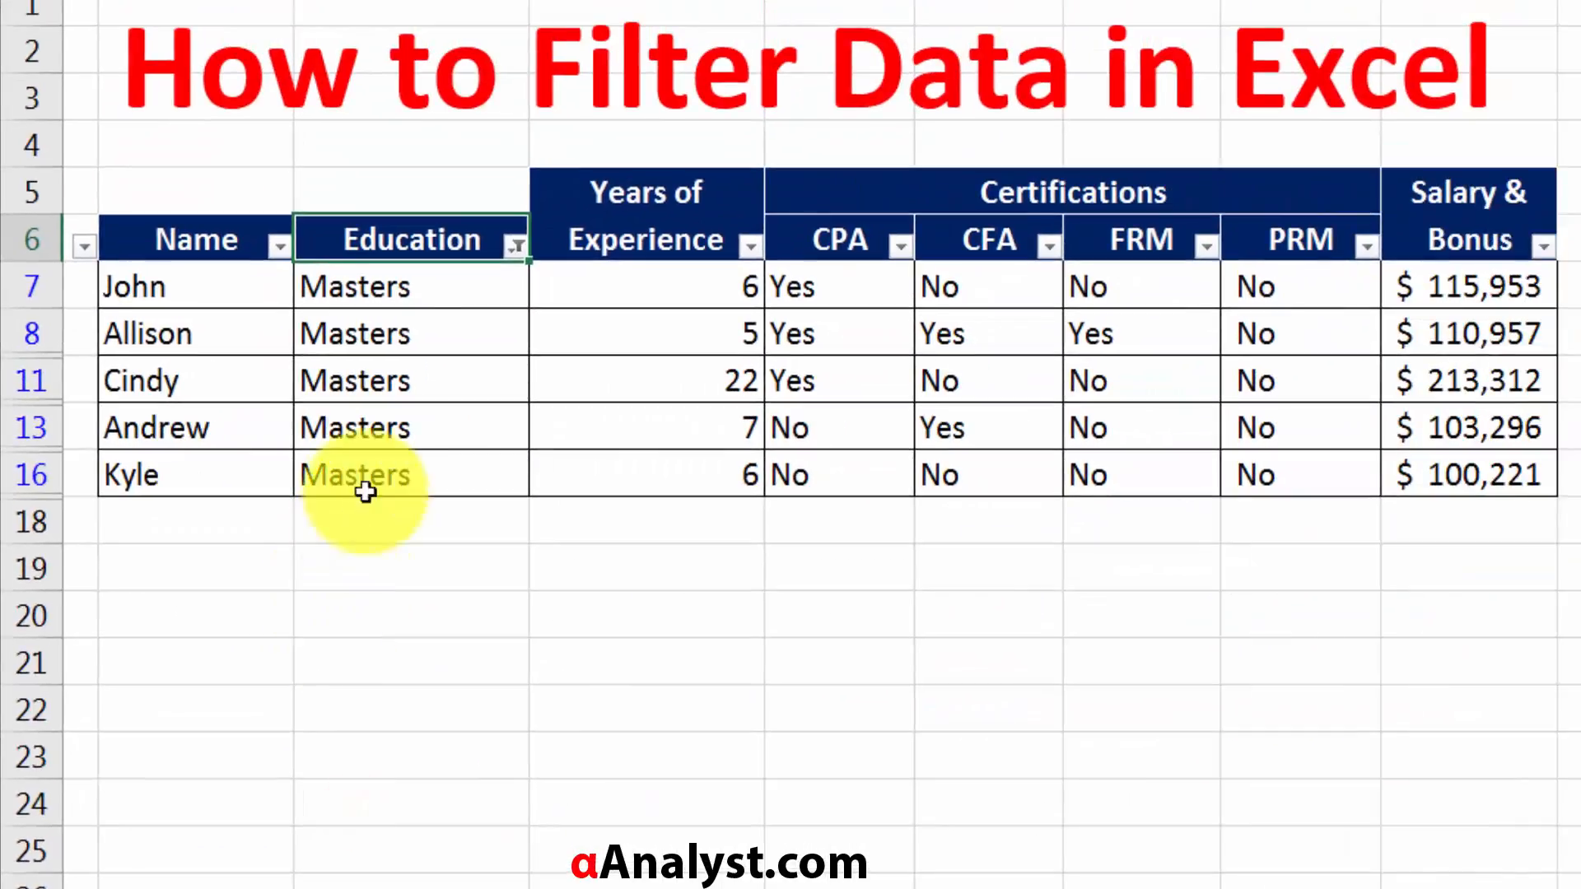
Review the filtered Masters rows and select their Salary & Bonus values to read the average.
click(472, 245)
drag(395, 288, 346, 458)
click(485, 375)
drag(1425, 286, 1454, 470)
click(1482, 334)
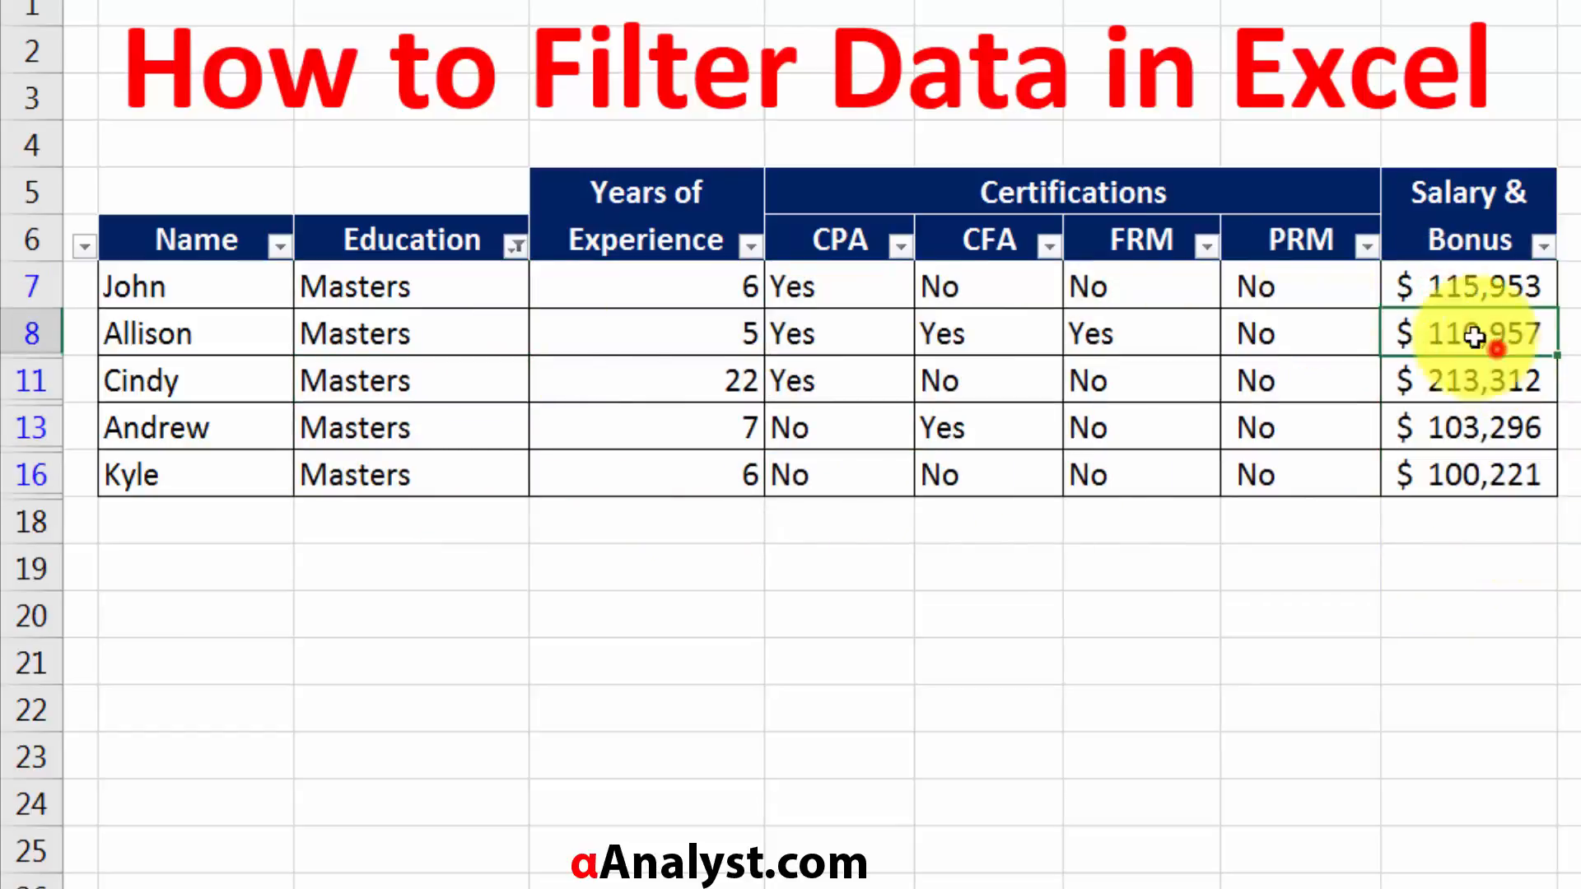
drag(358, 302, 418, 471)
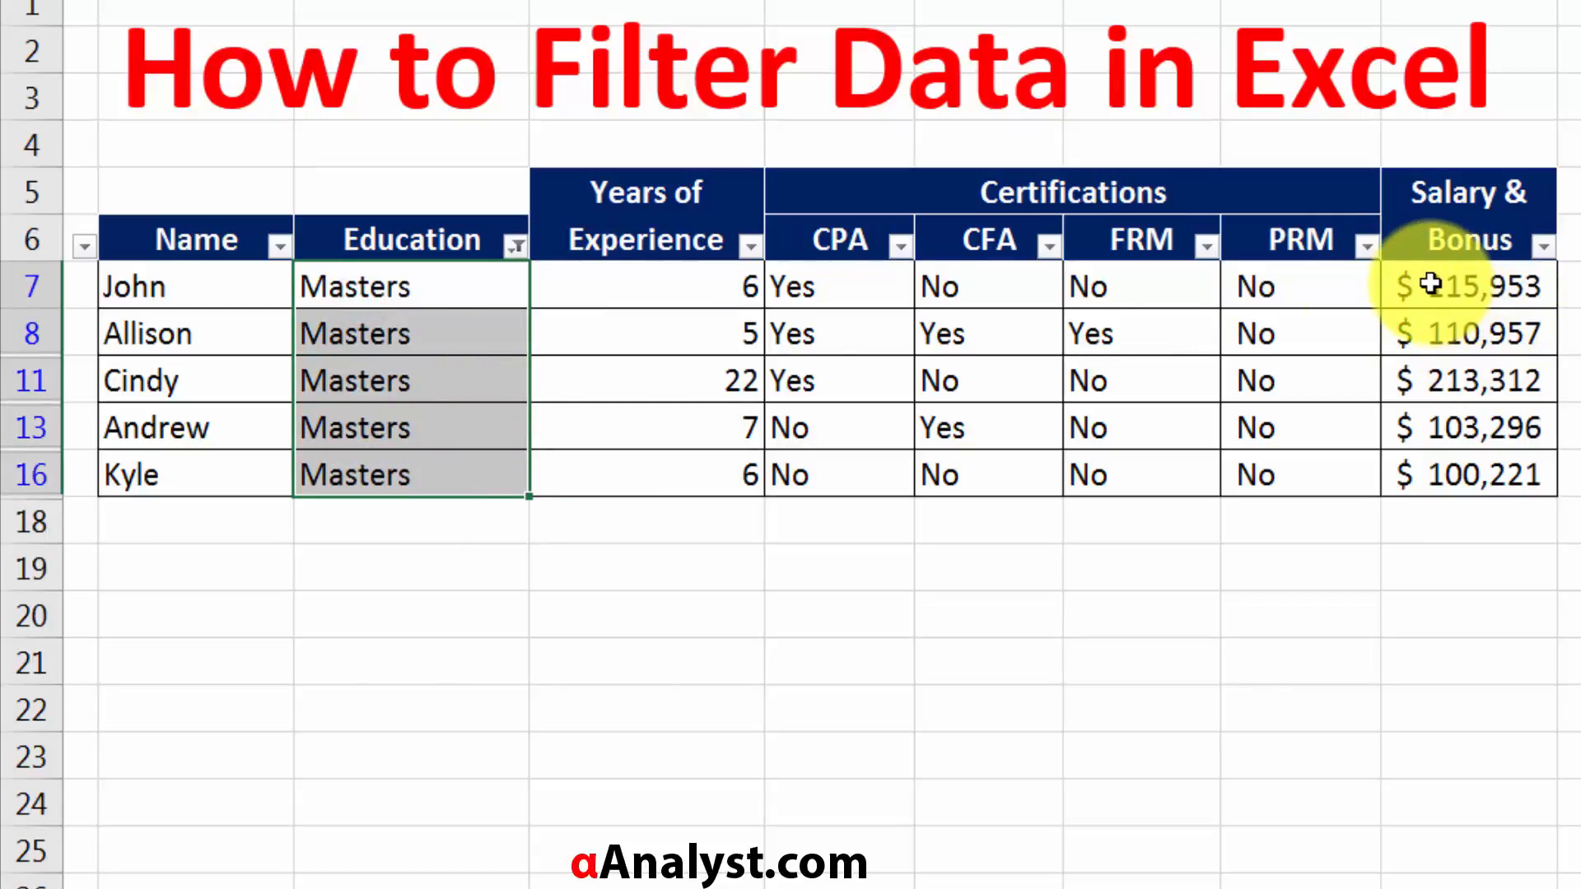
drag(1430, 284, 1466, 474)
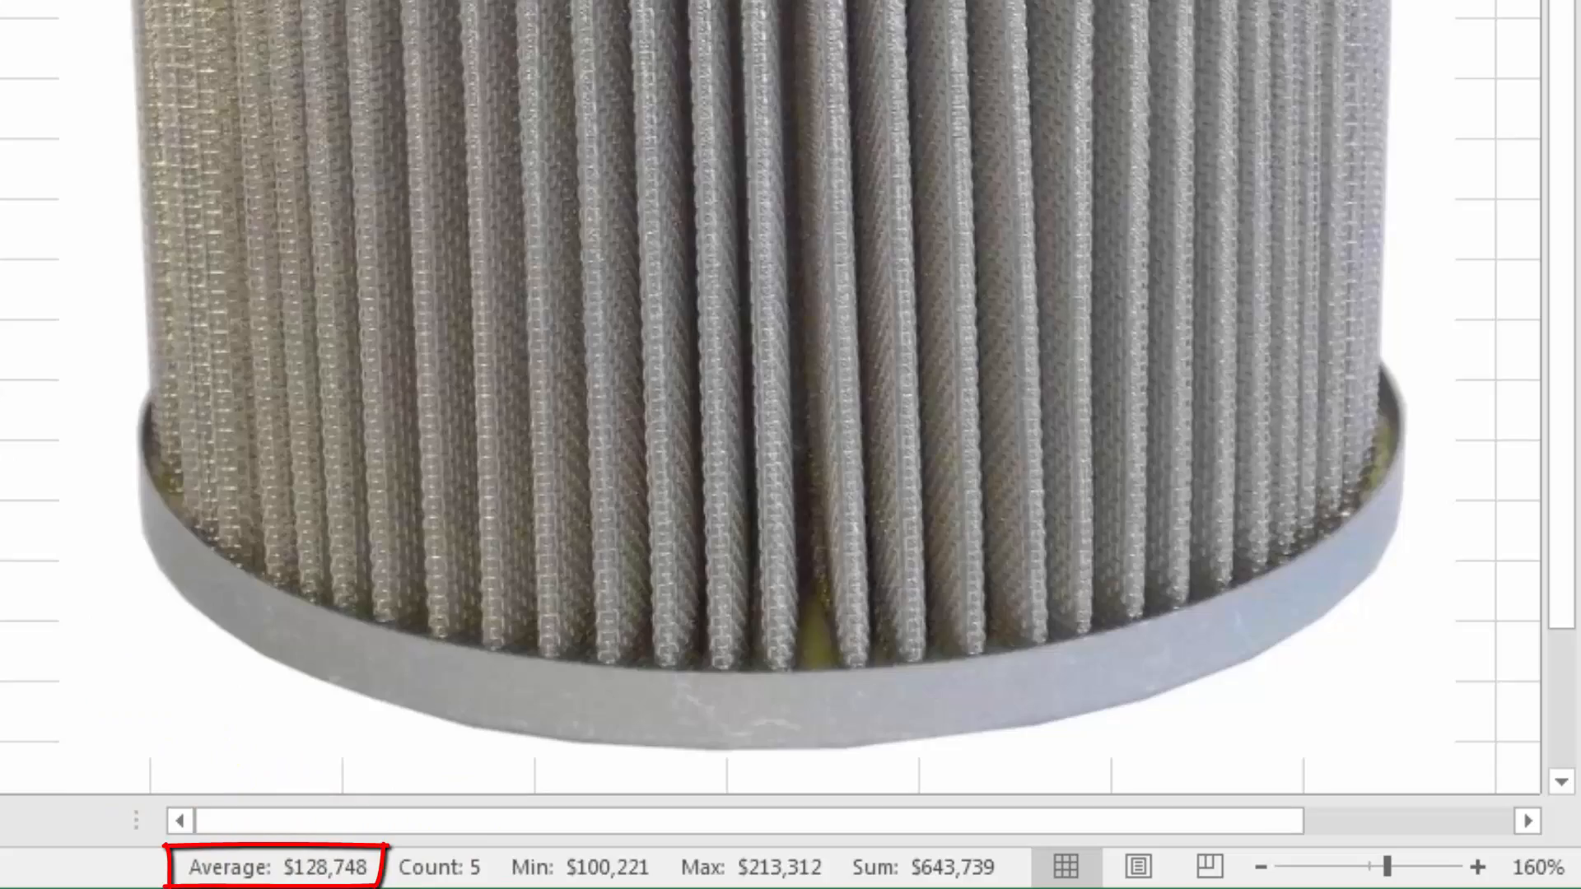
Show all Education levels again, and filter the Salary & Bonus column to amounts greater than 200000.
click(188, 654)
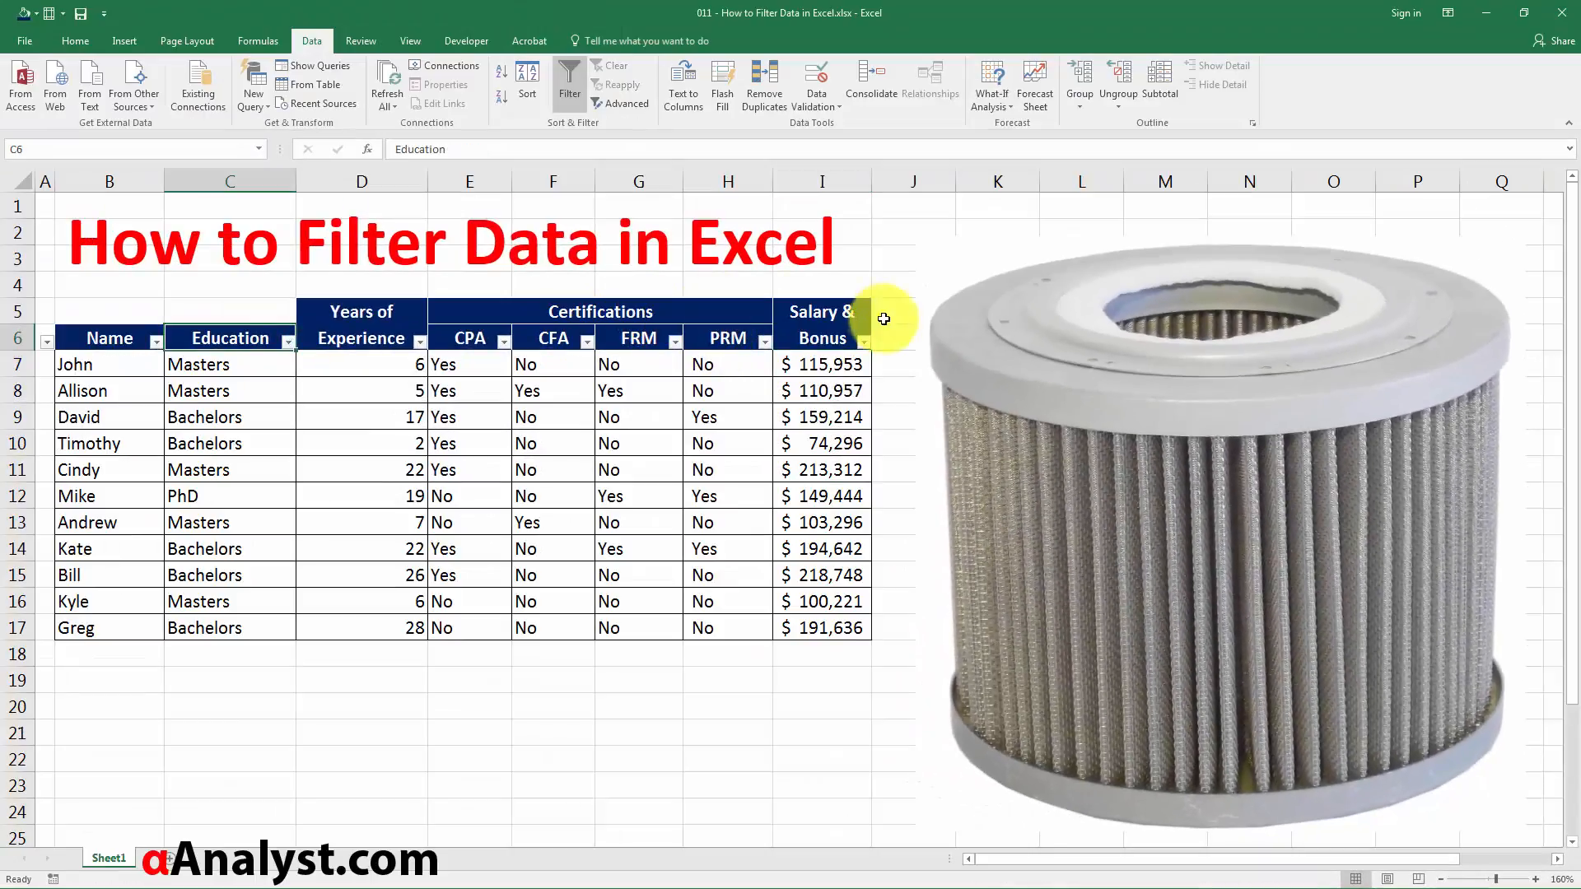
click(840, 326)
click(863, 341)
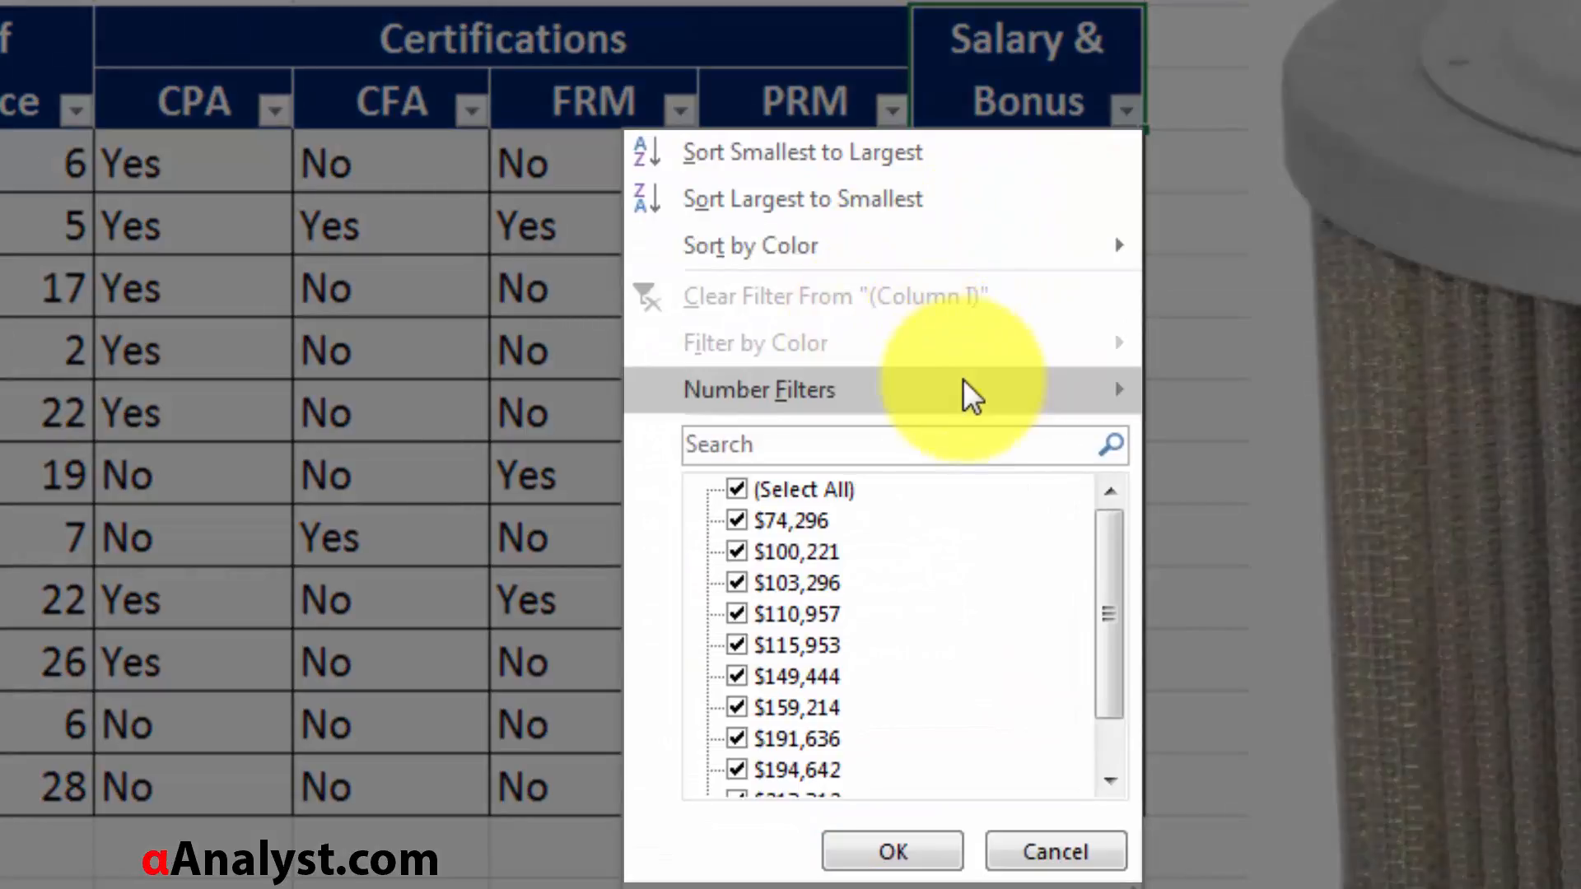
click(947, 385)
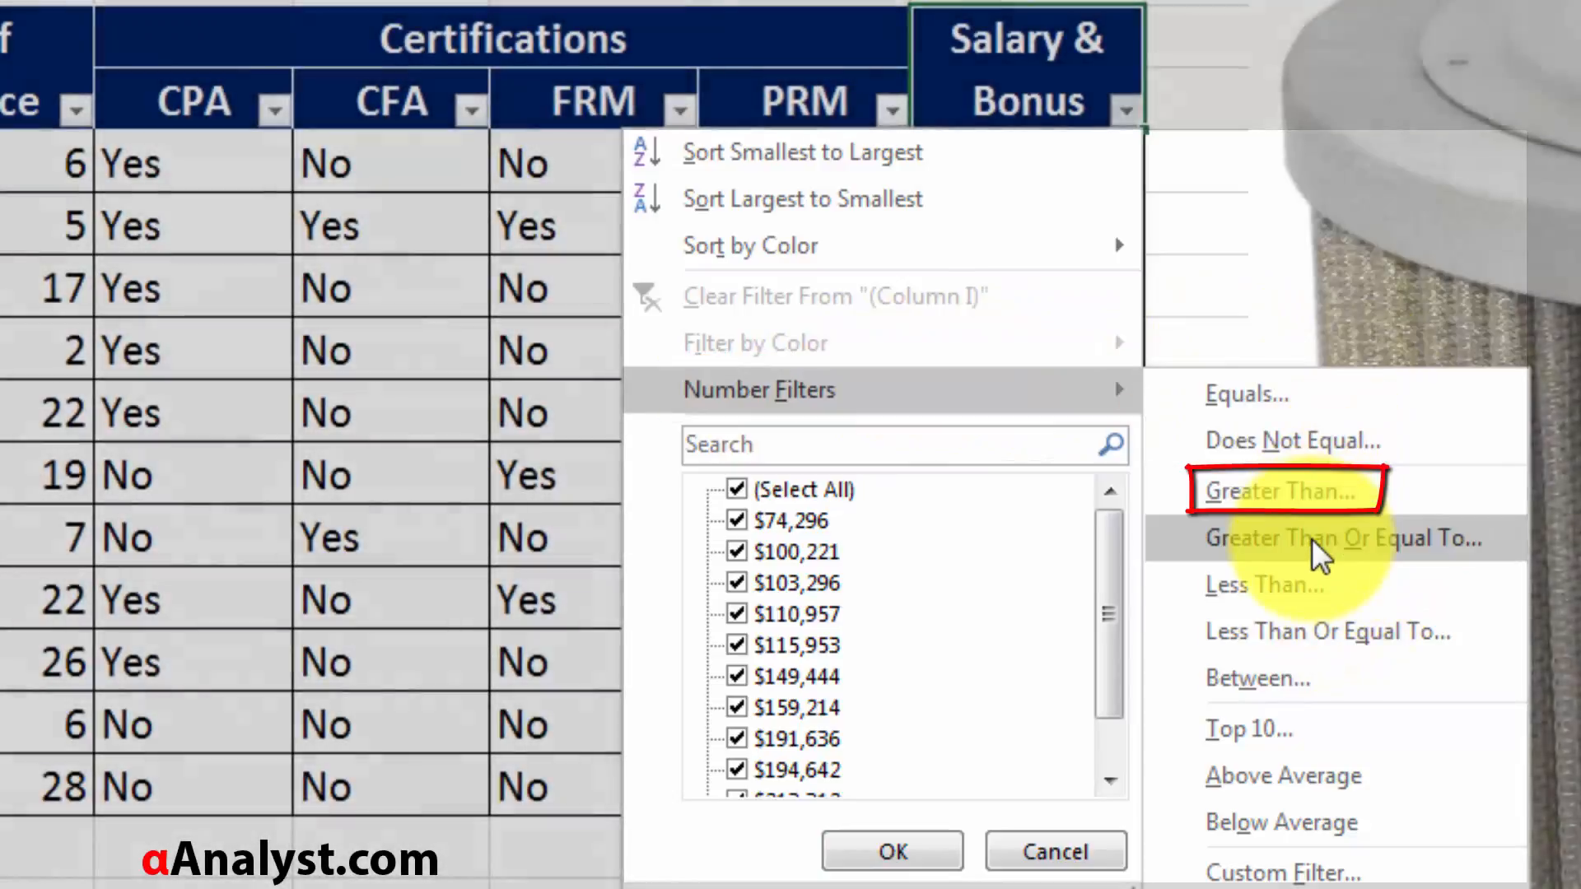
click(1312, 494)
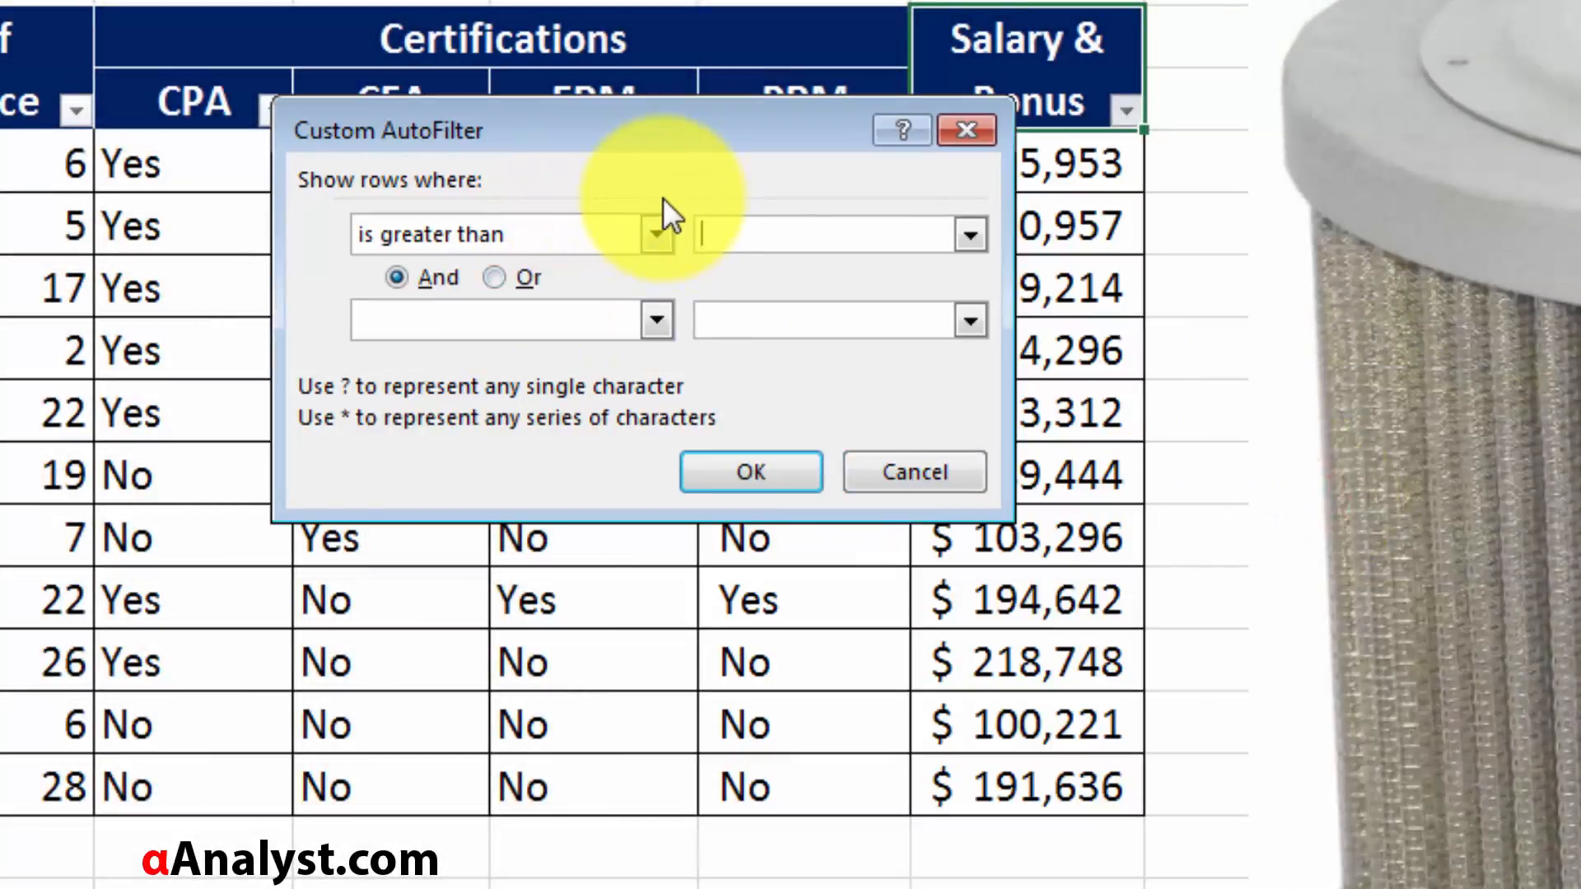
text(200000)
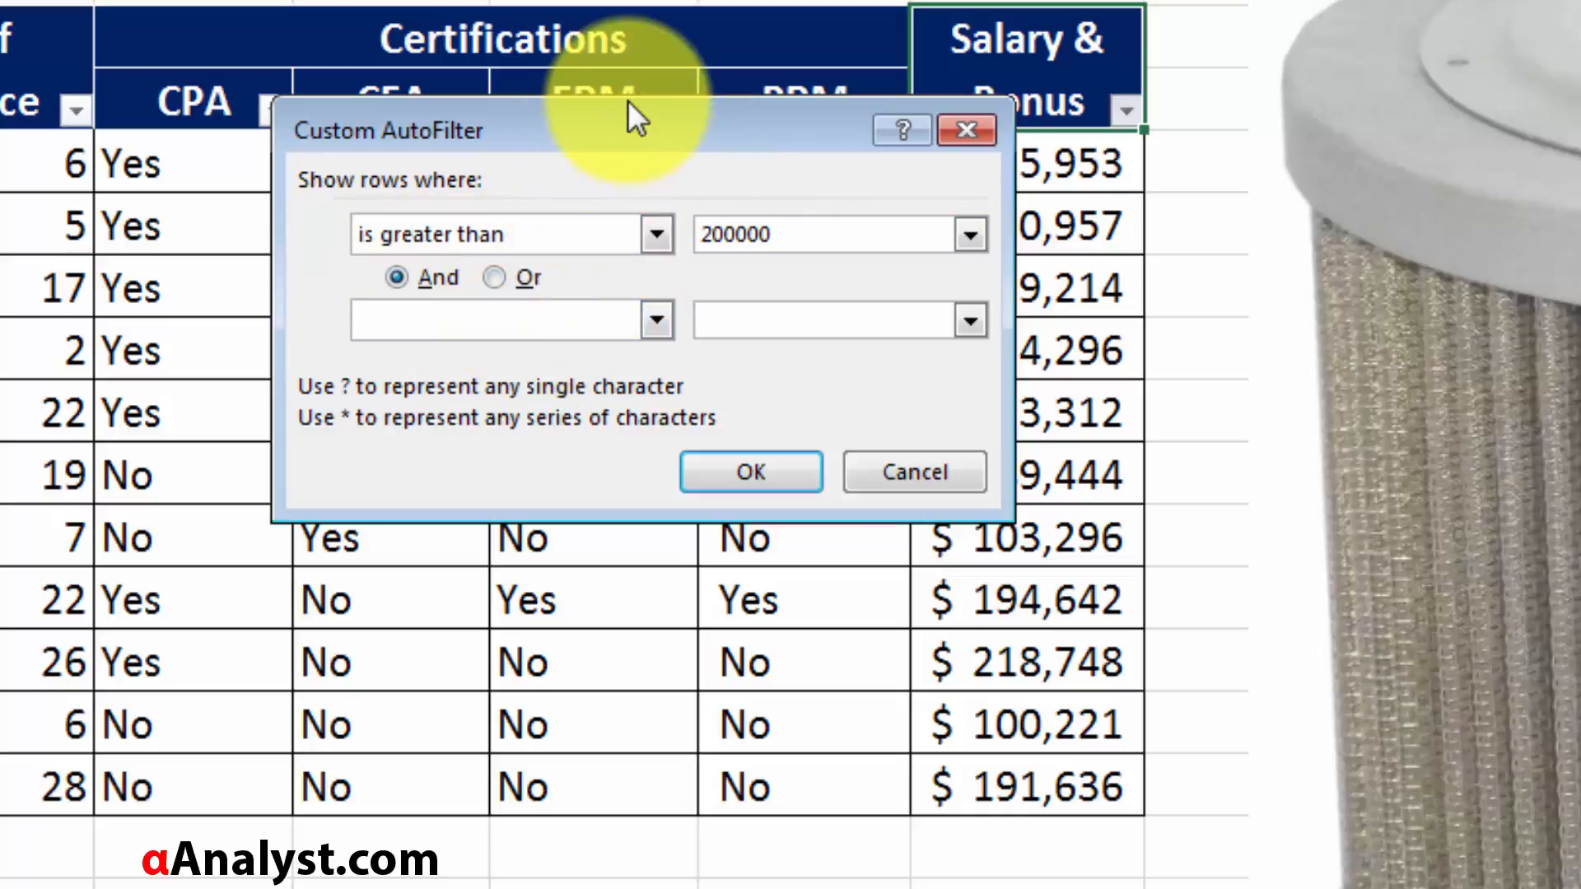
drag(628, 113, 504, 76)
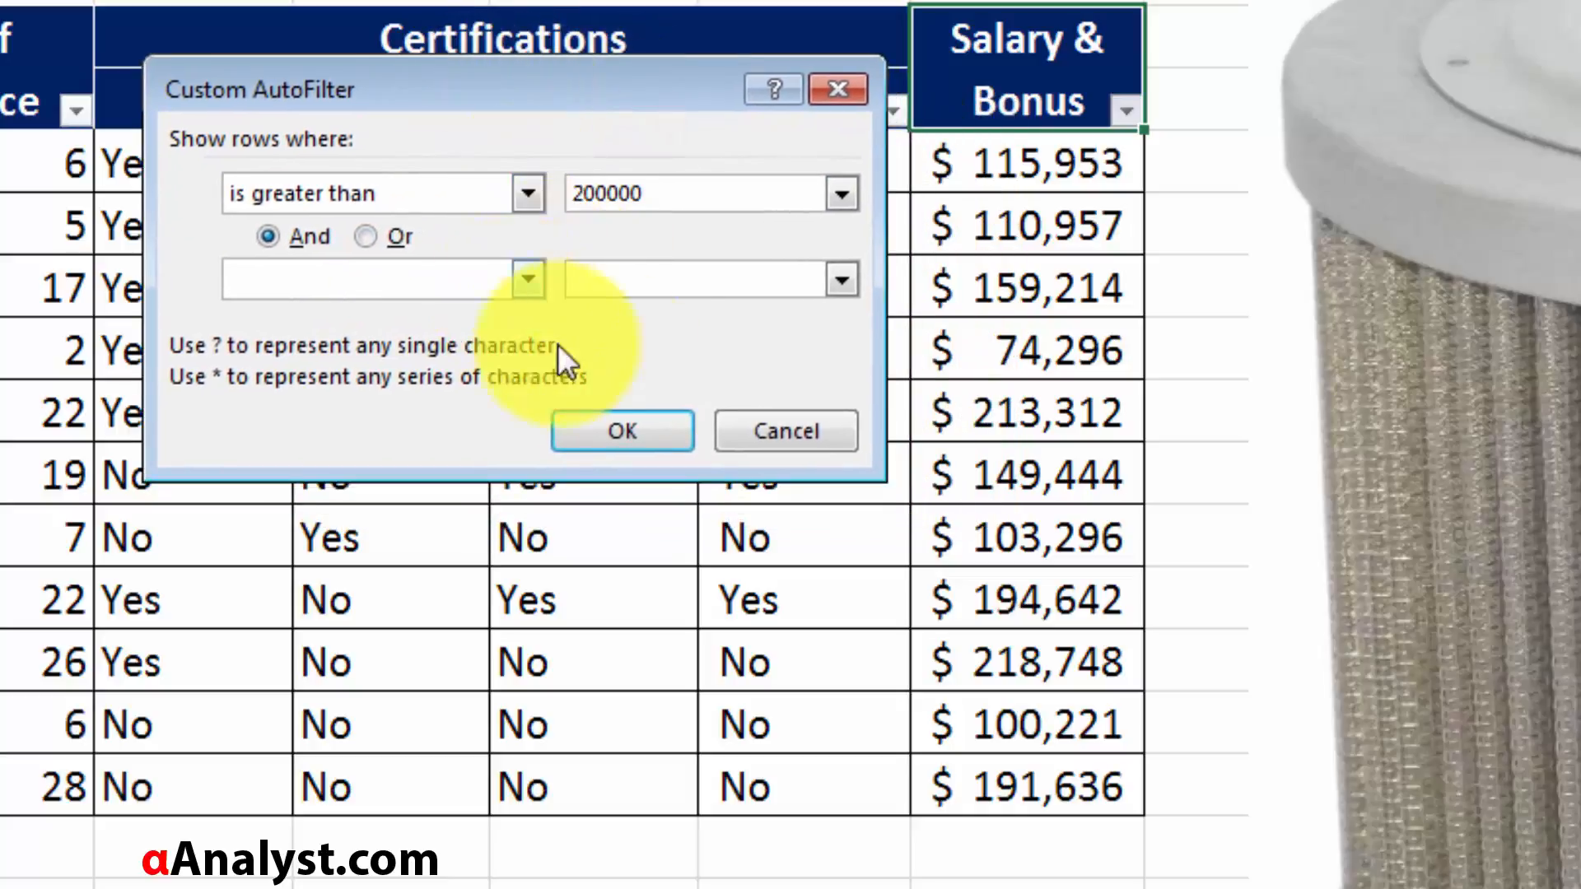
click(607, 449)
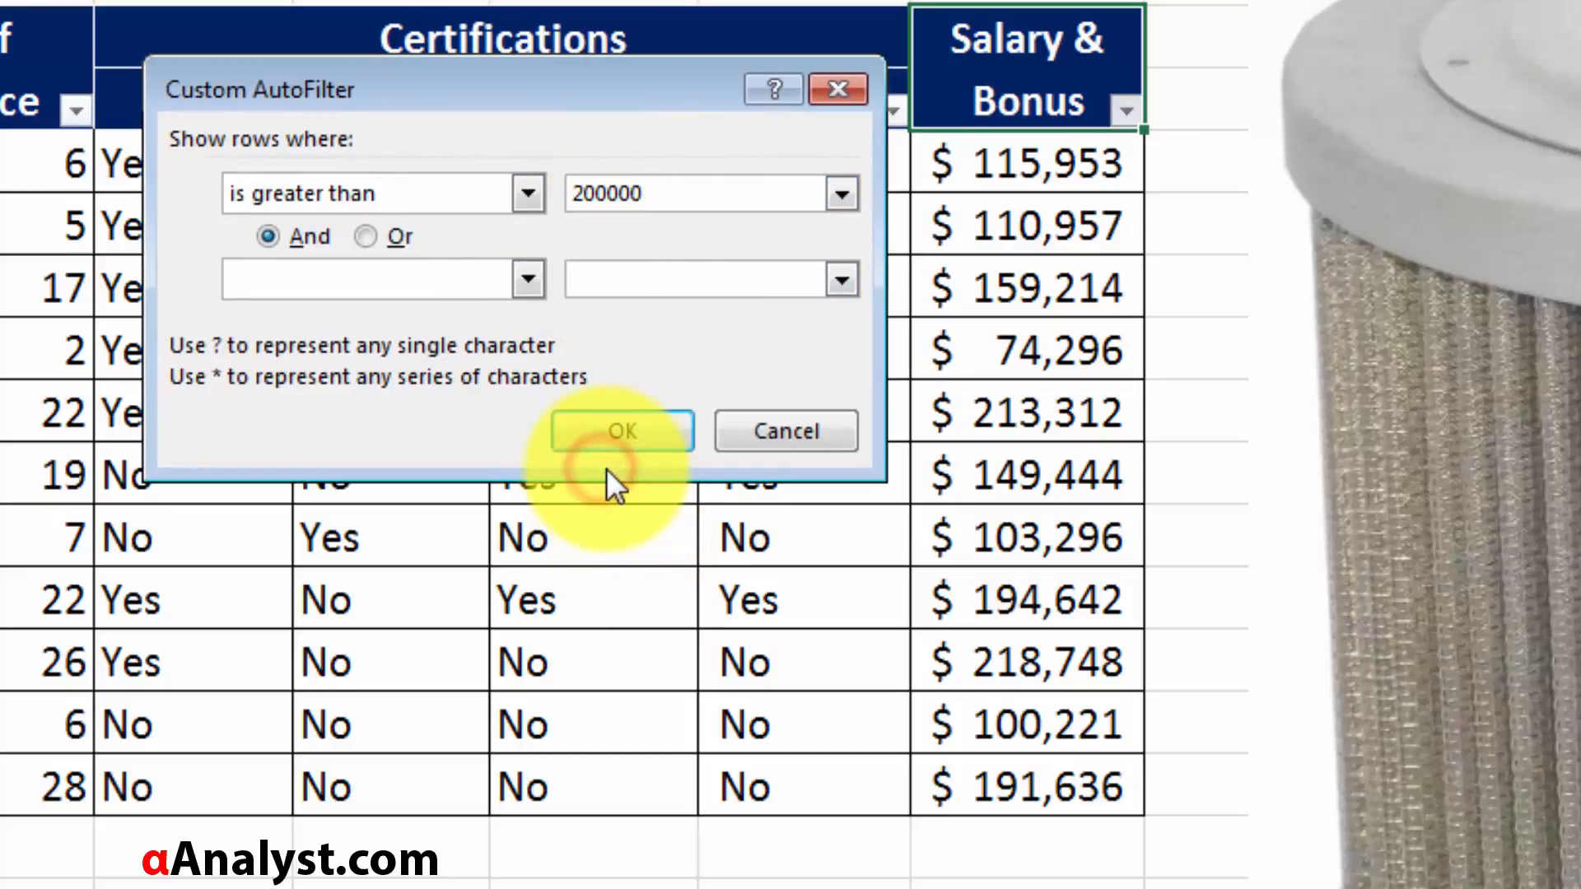
Examine the salary, experience, education and CPA values of the rows left by the salary filter.
click(836, 296)
drag(1059, 156, 1104, 219)
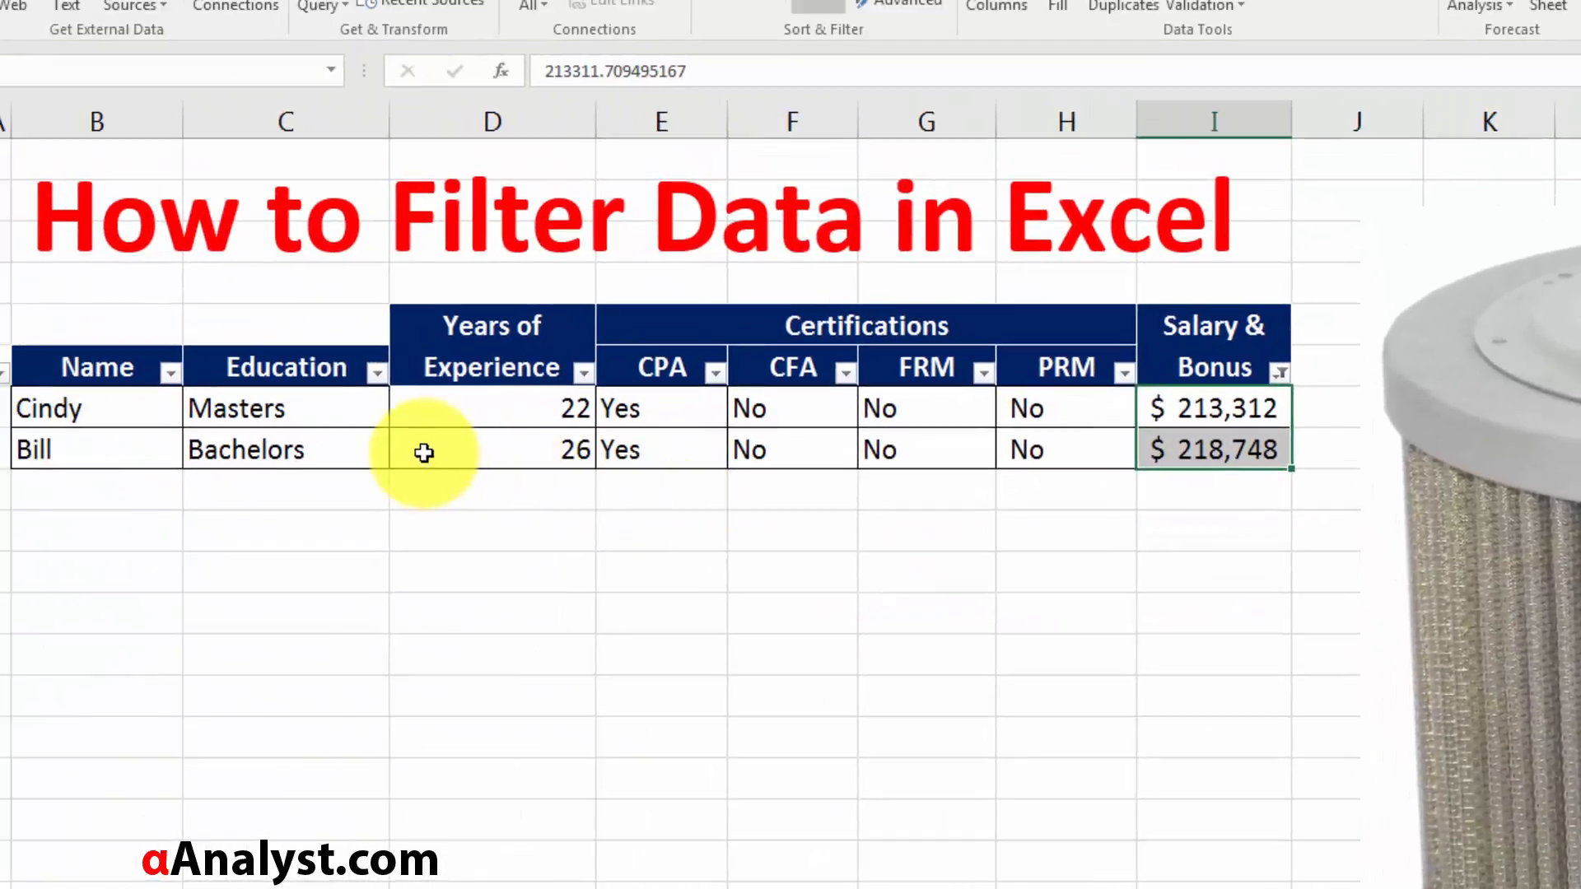
drag(408, 448, 540, 427)
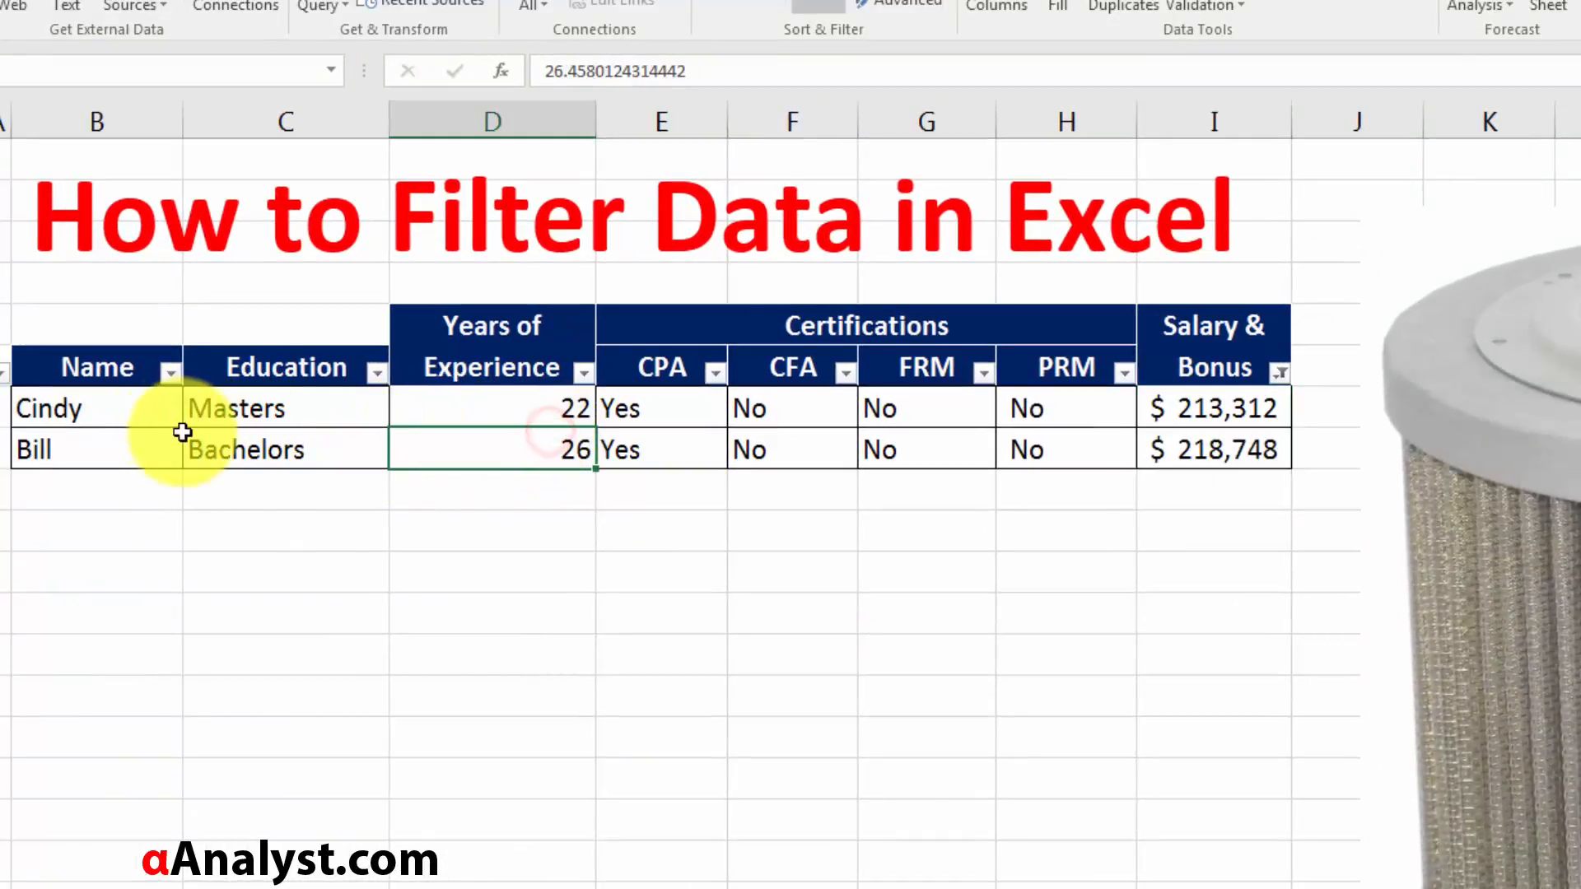
click(148, 424)
click(295, 413)
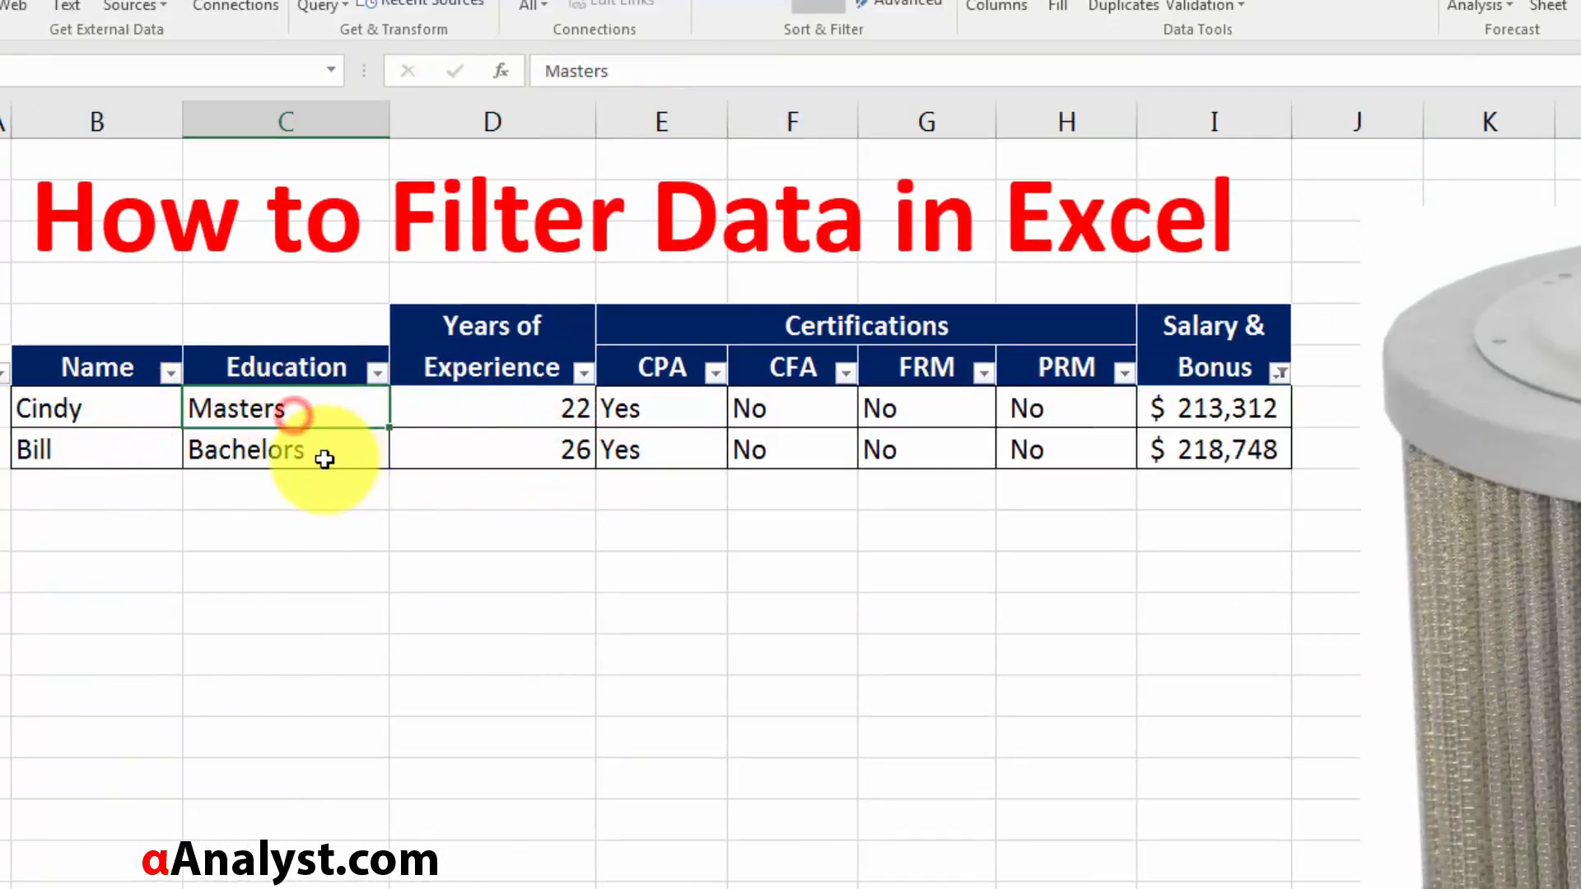
click(321, 456)
drag(499, 409, 526, 453)
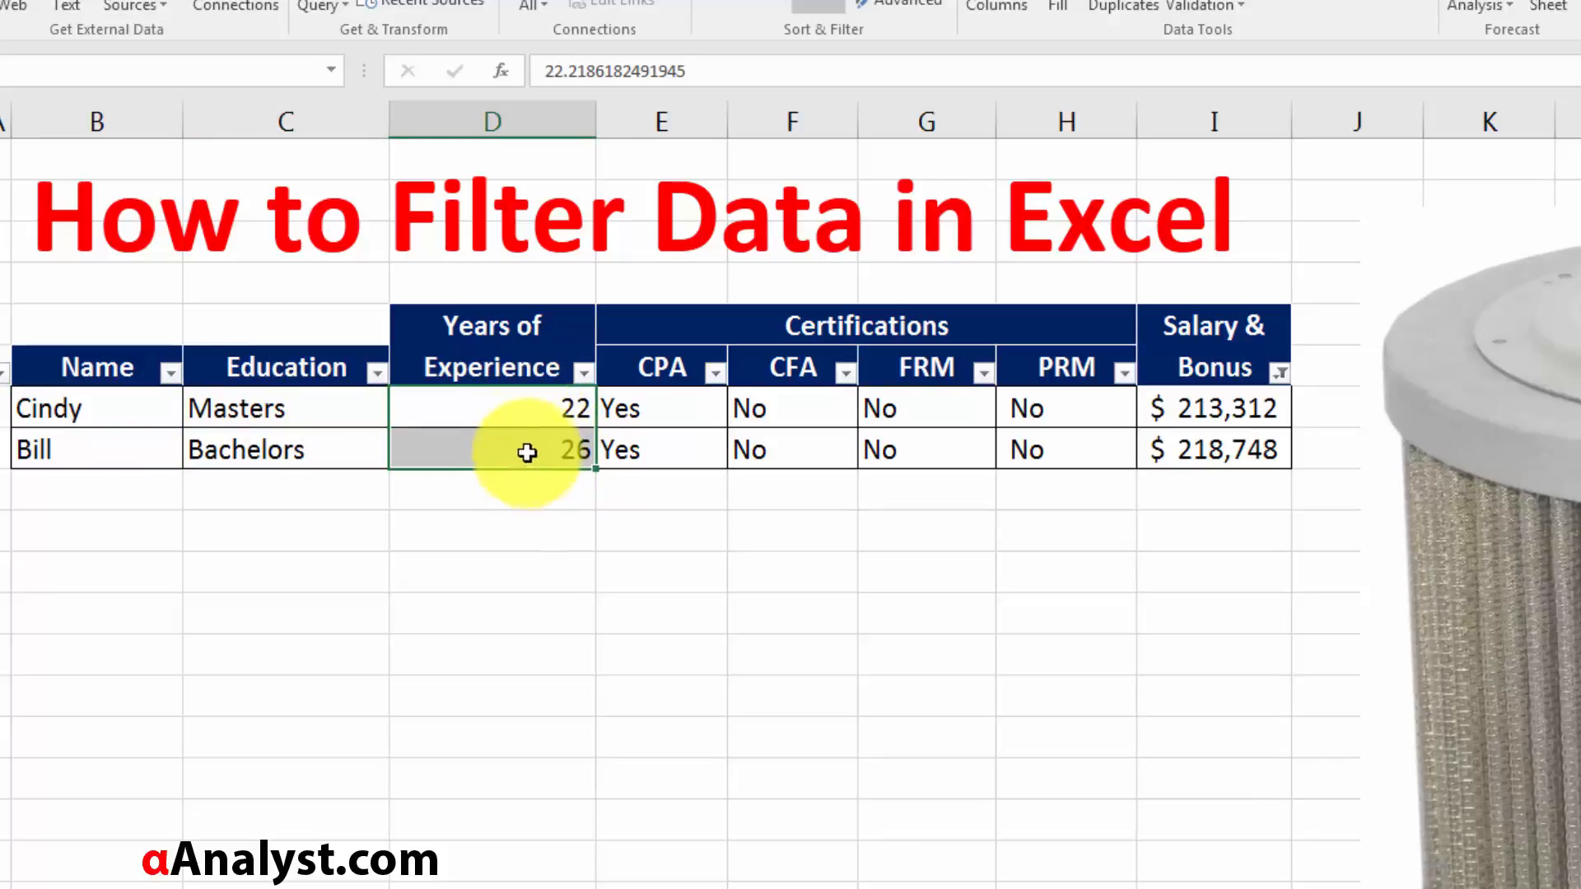
drag(621, 421, 650, 449)
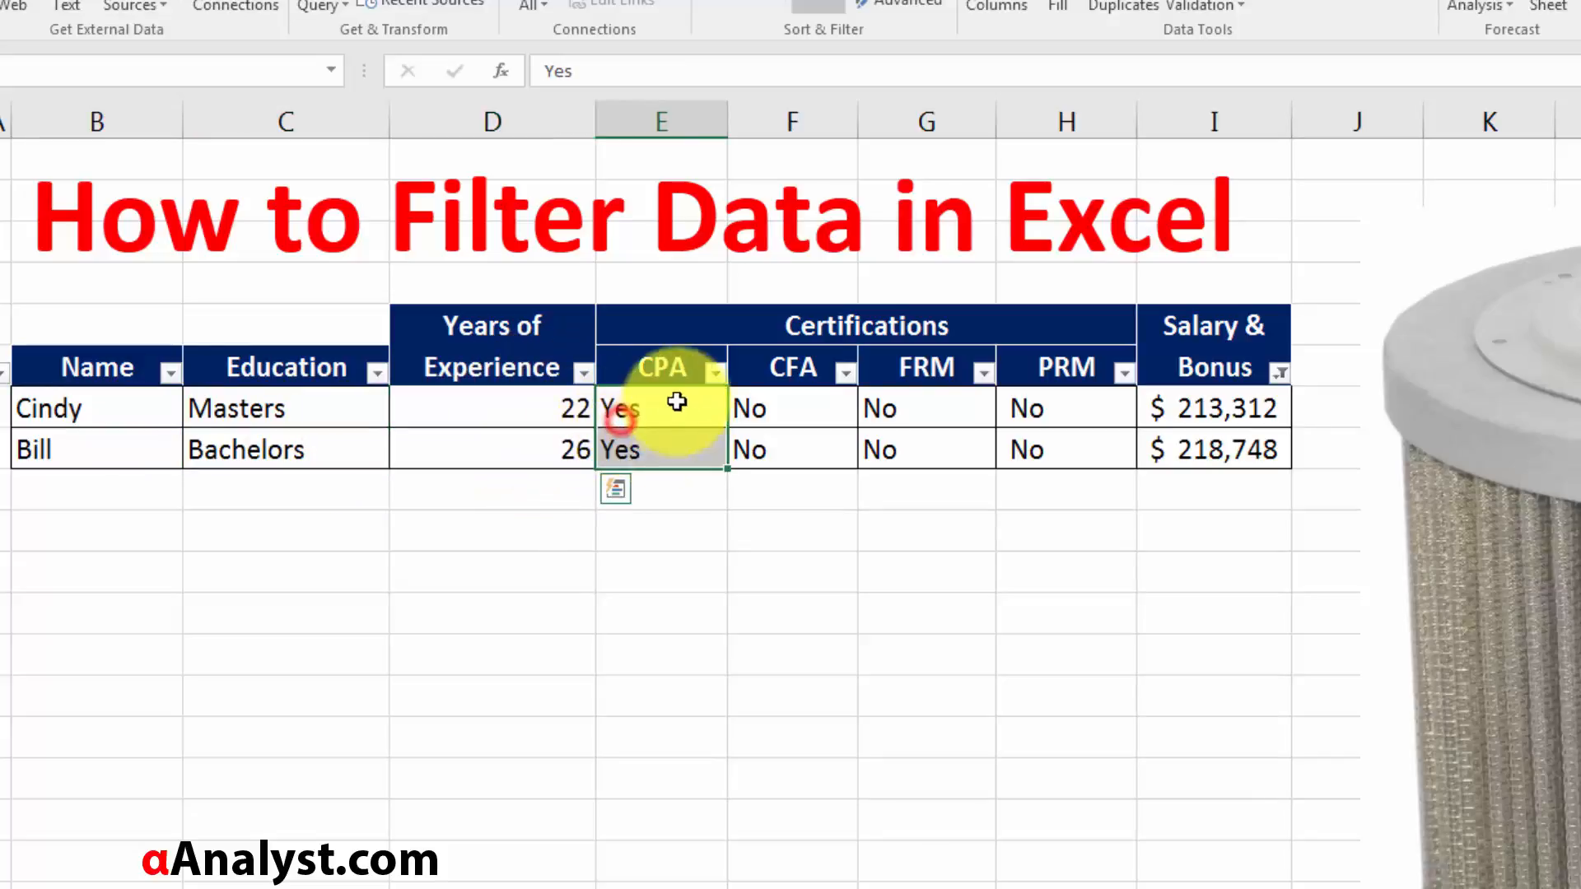
Show all Salary & Bonus amounts in the table again.
click(1242, 444)
click(1245, 410)
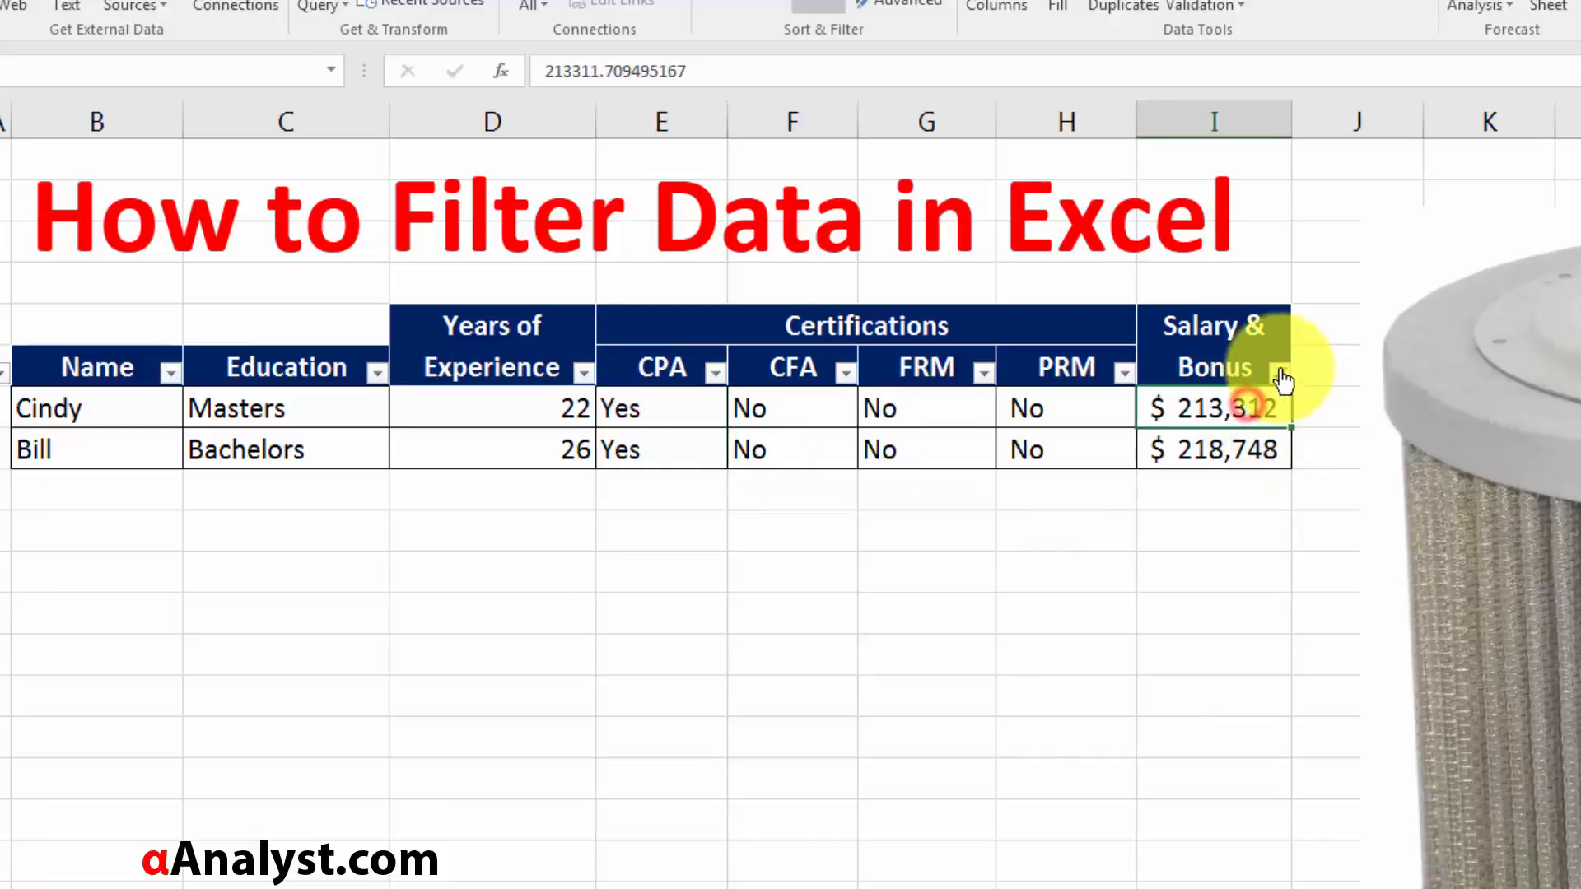
click(1278, 372)
click(1029, 625)
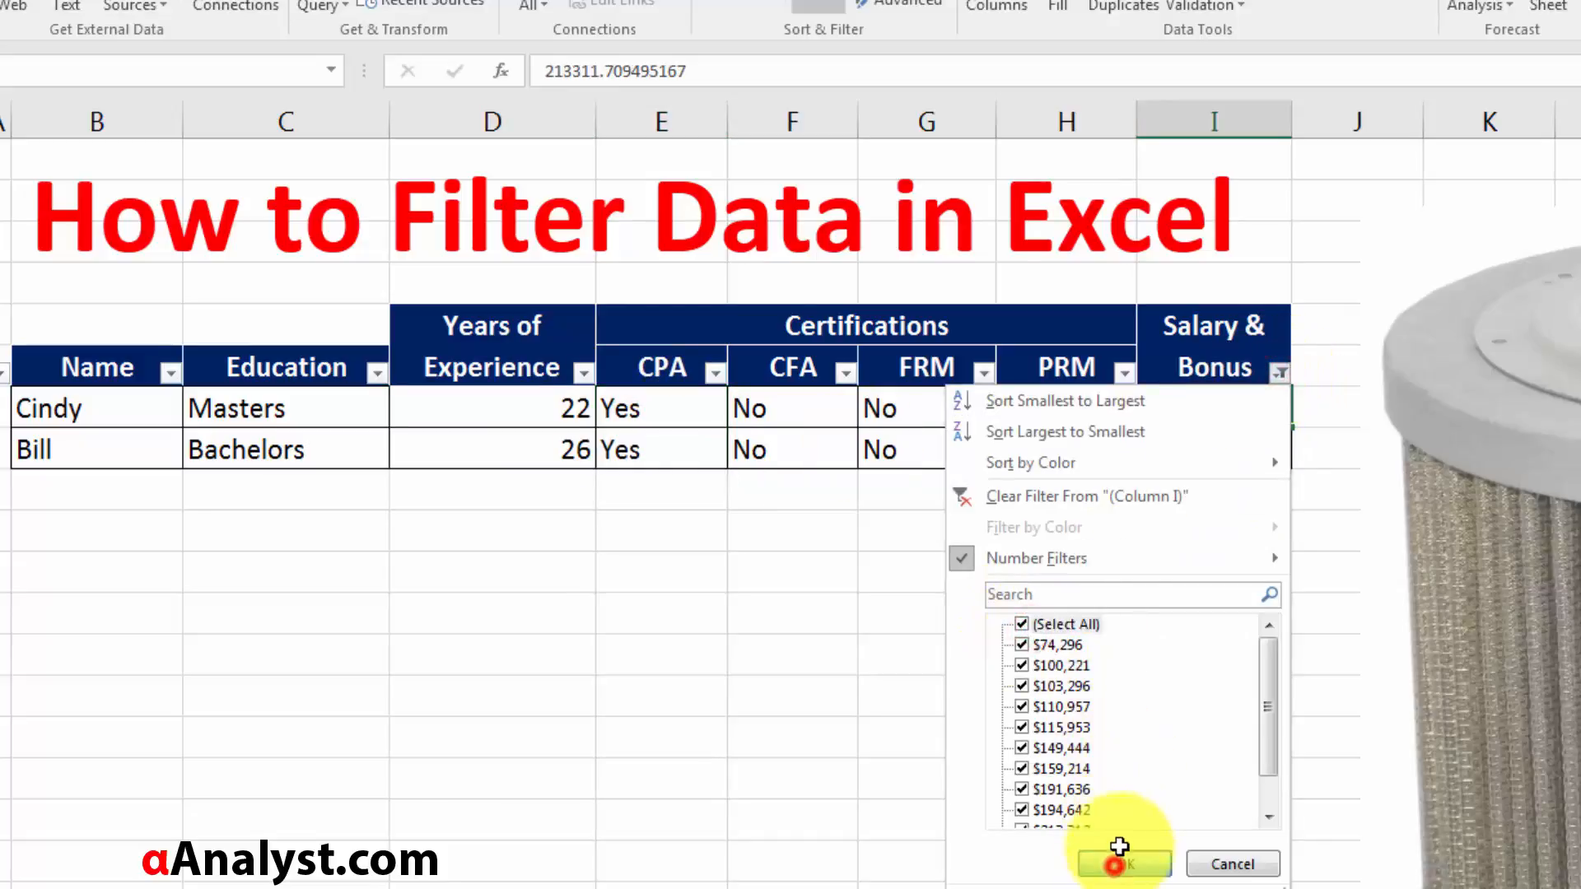
click(1121, 863)
Filter the Salary & Bonus column to amounts less than 100000.
click(1236, 365)
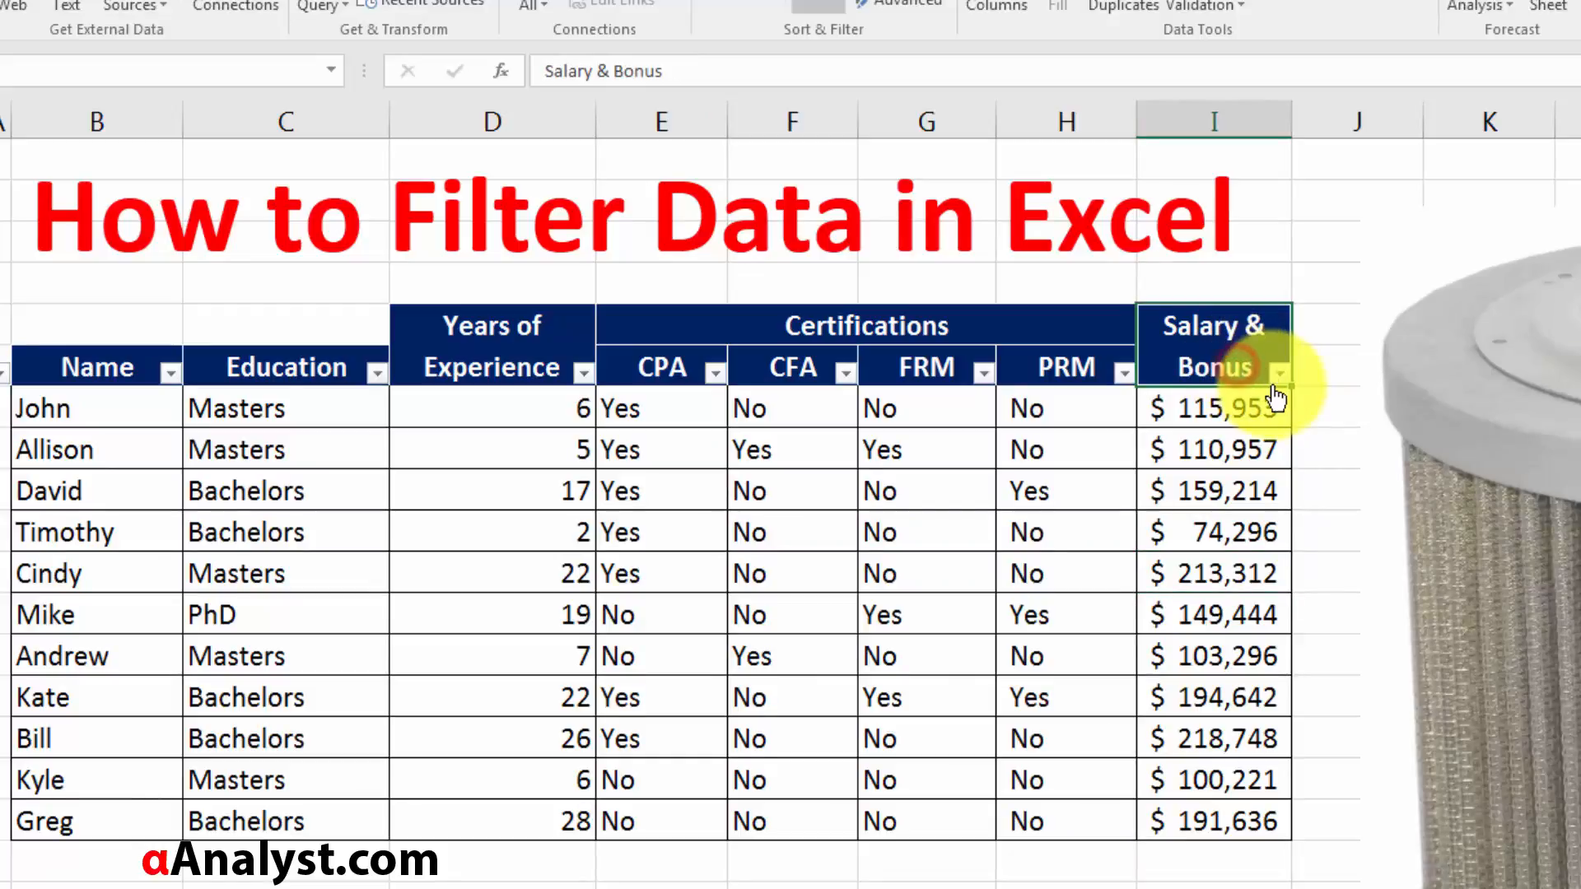
click(1280, 378)
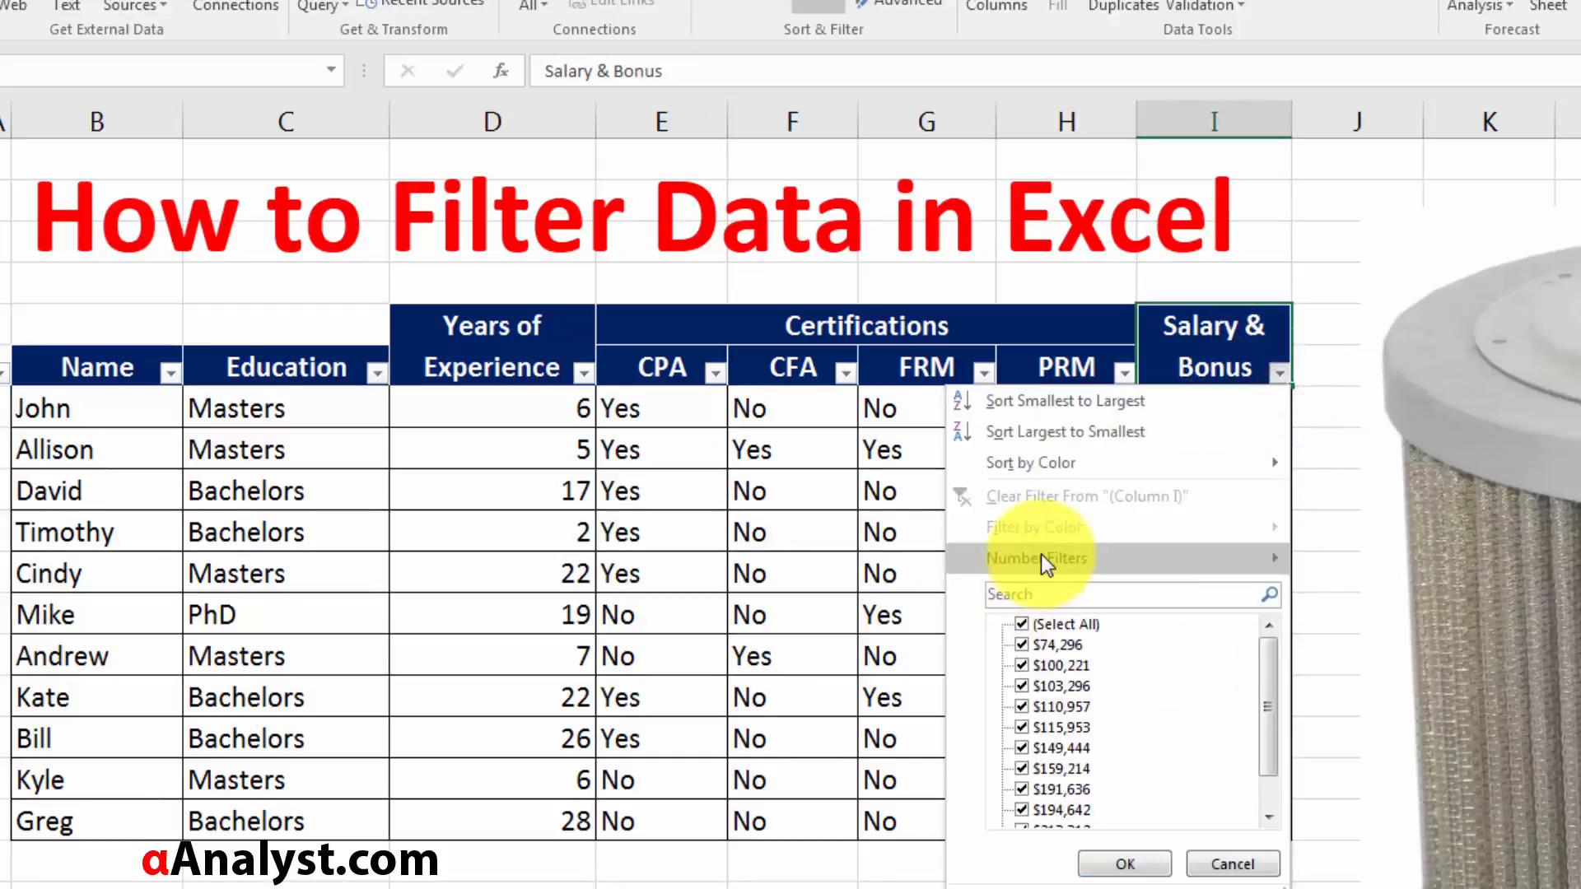
click(1222, 321)
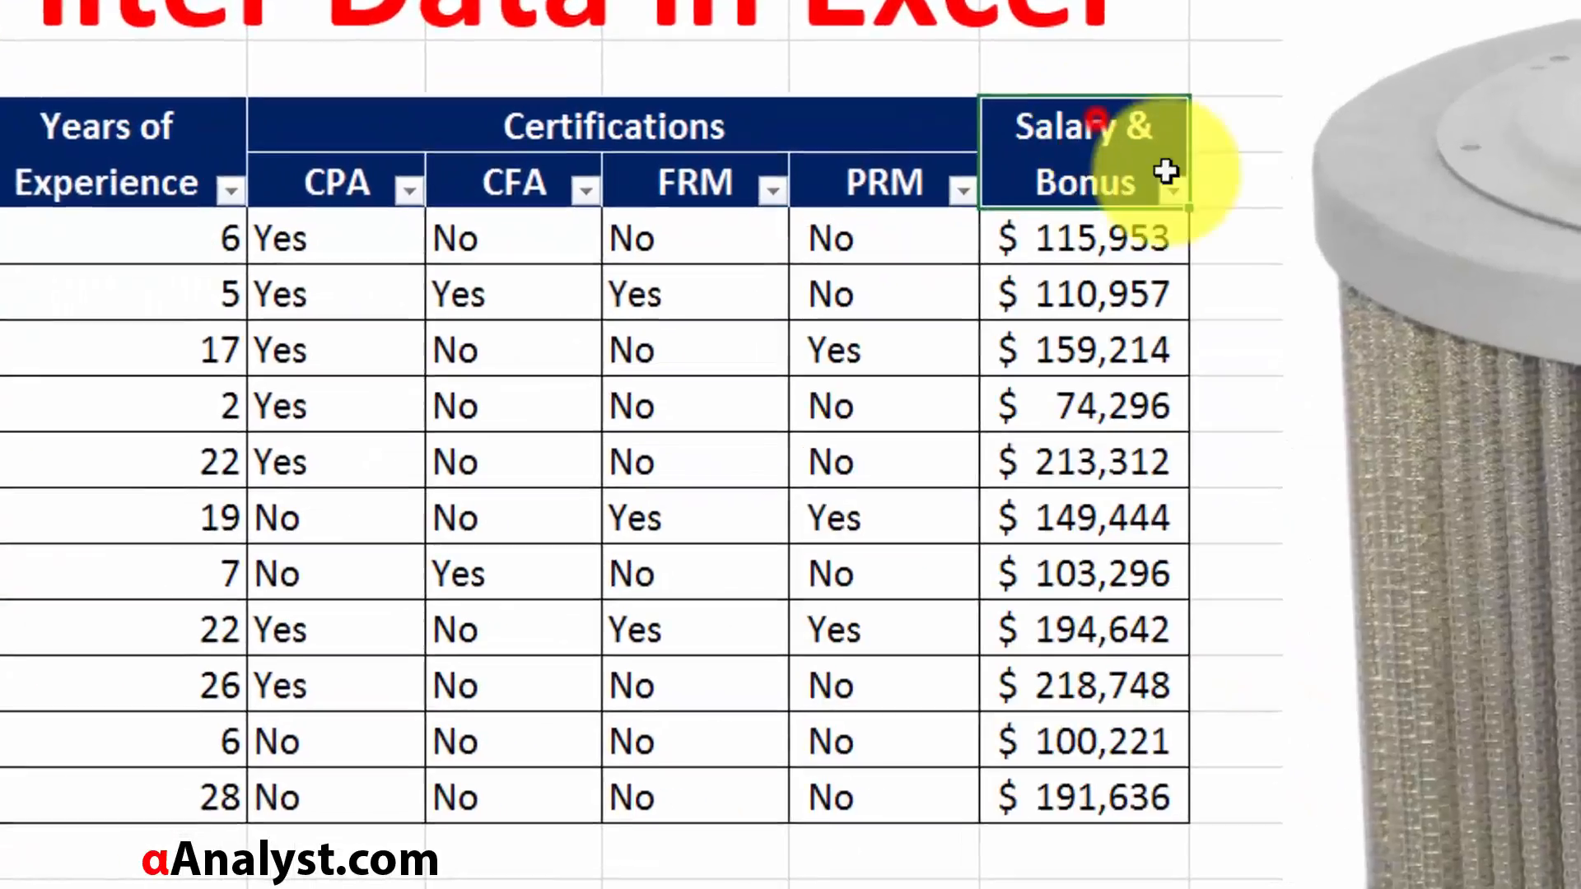
click(1171, 189)
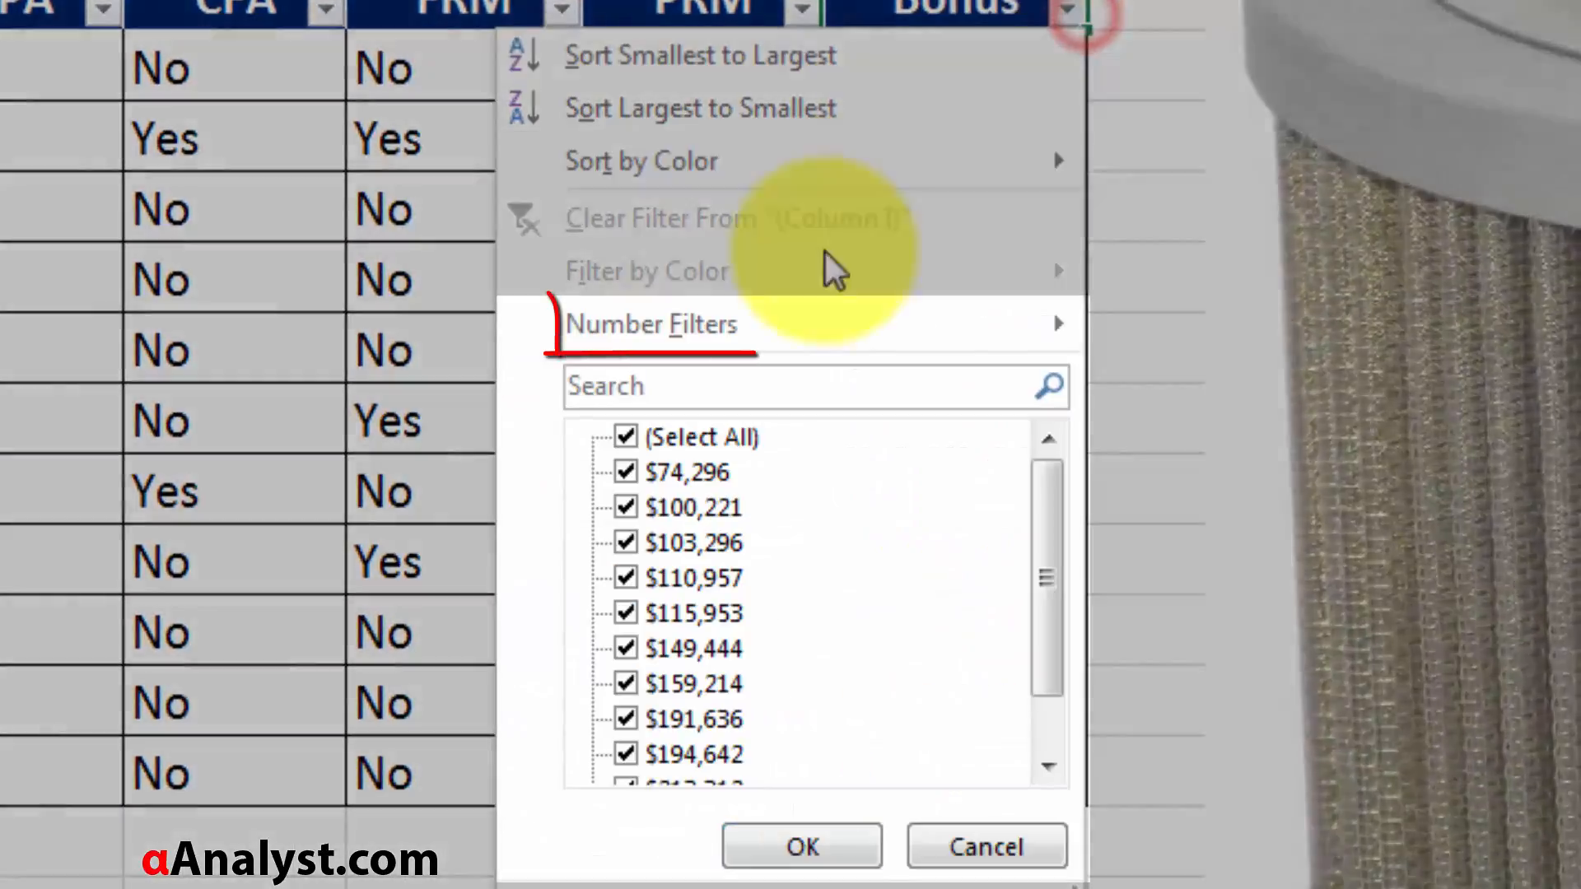
click(886, 446)
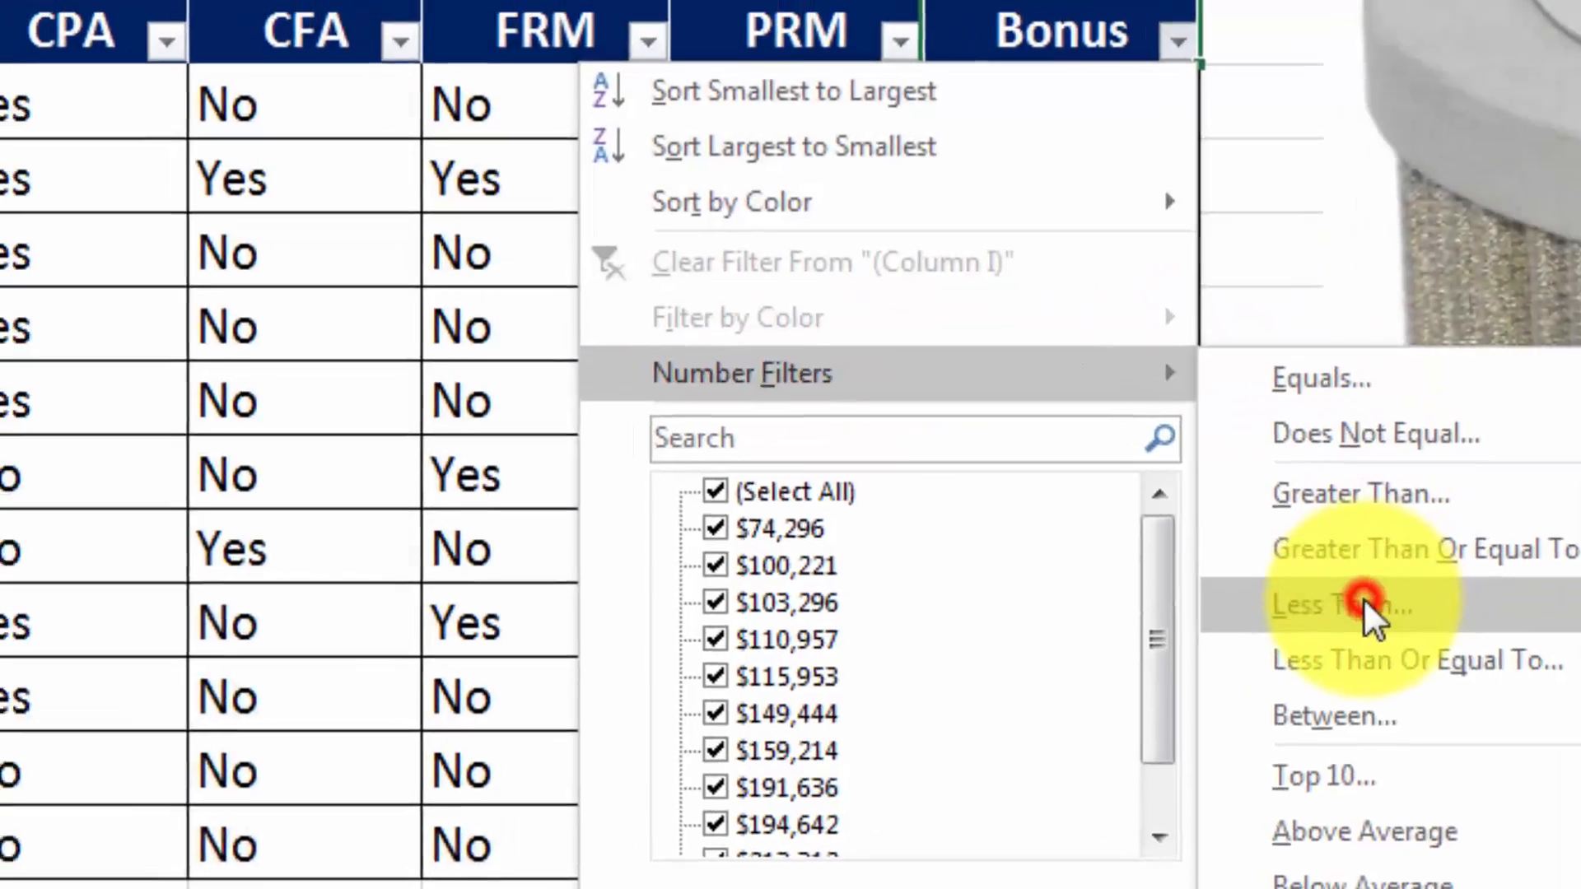
click(1250, 550)
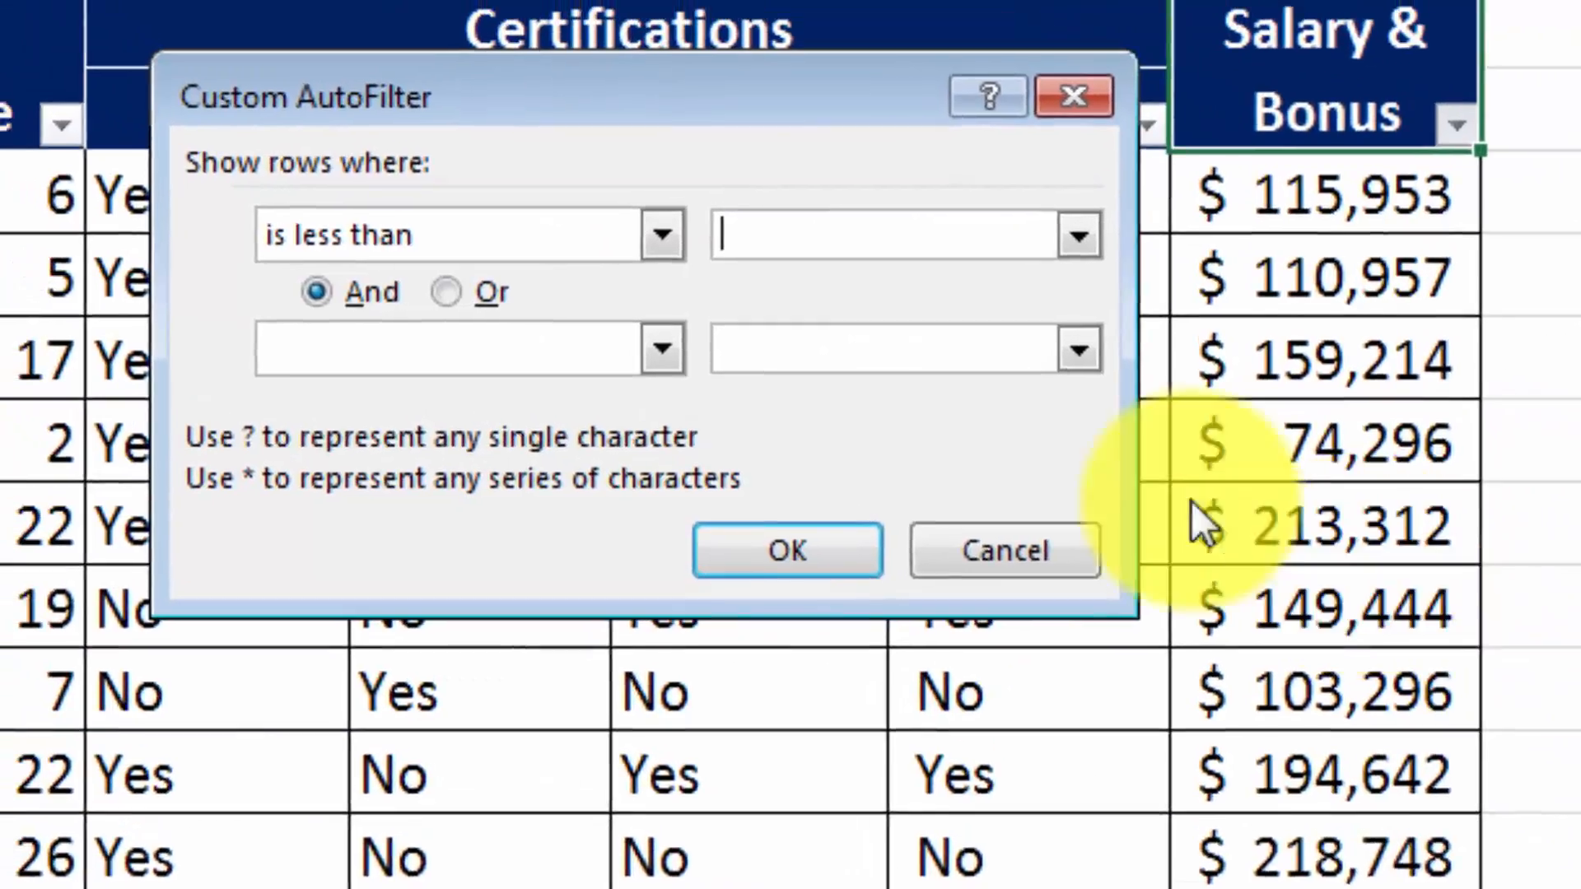
click(932, 309)
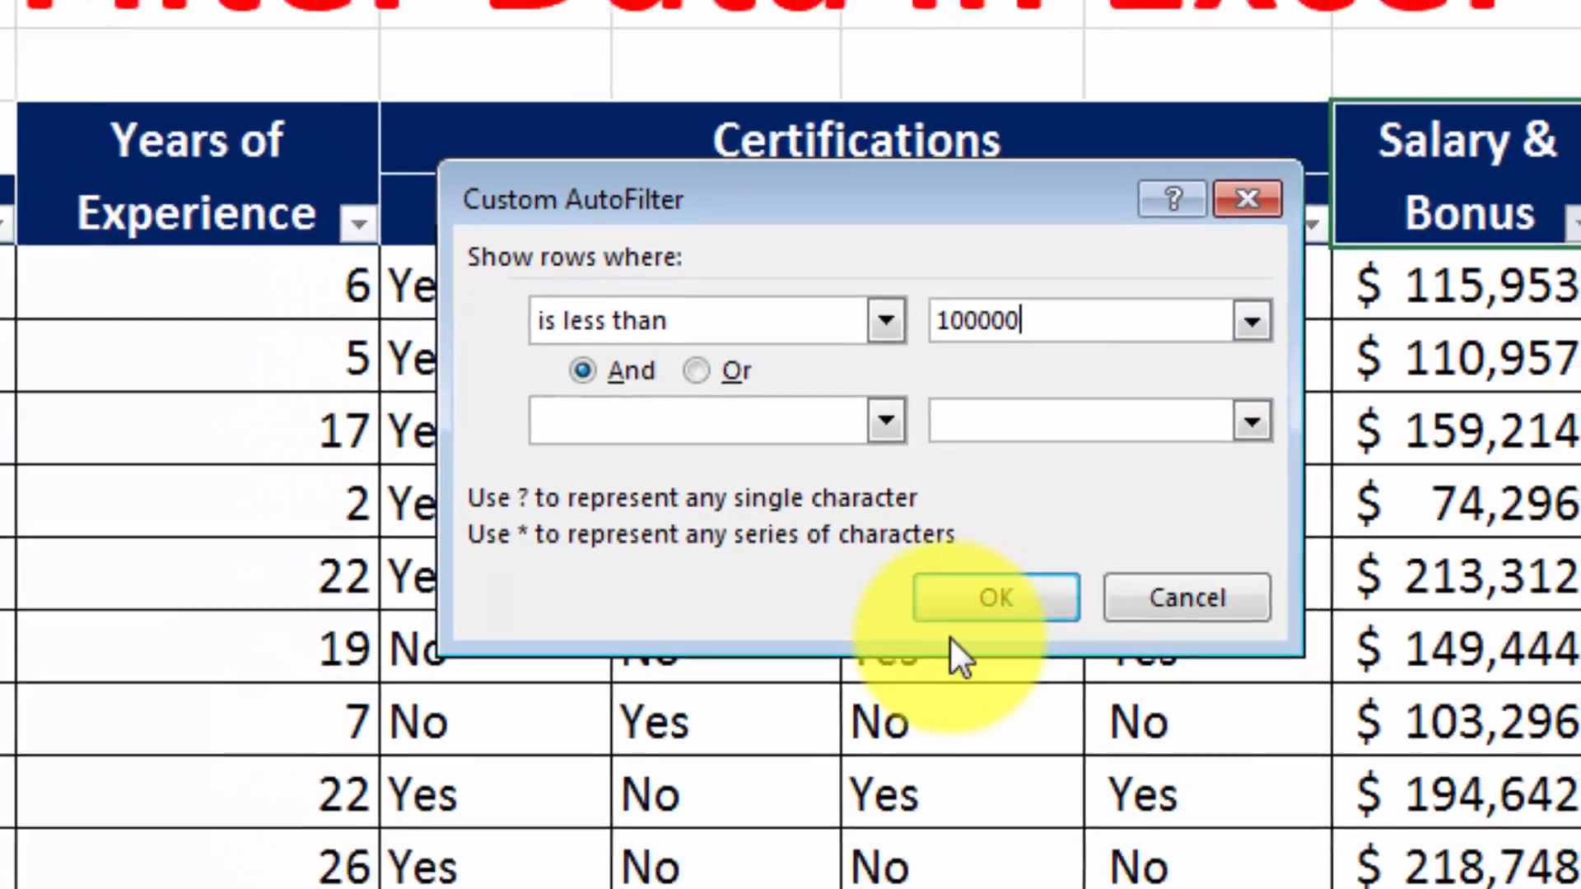
click(912, 628)
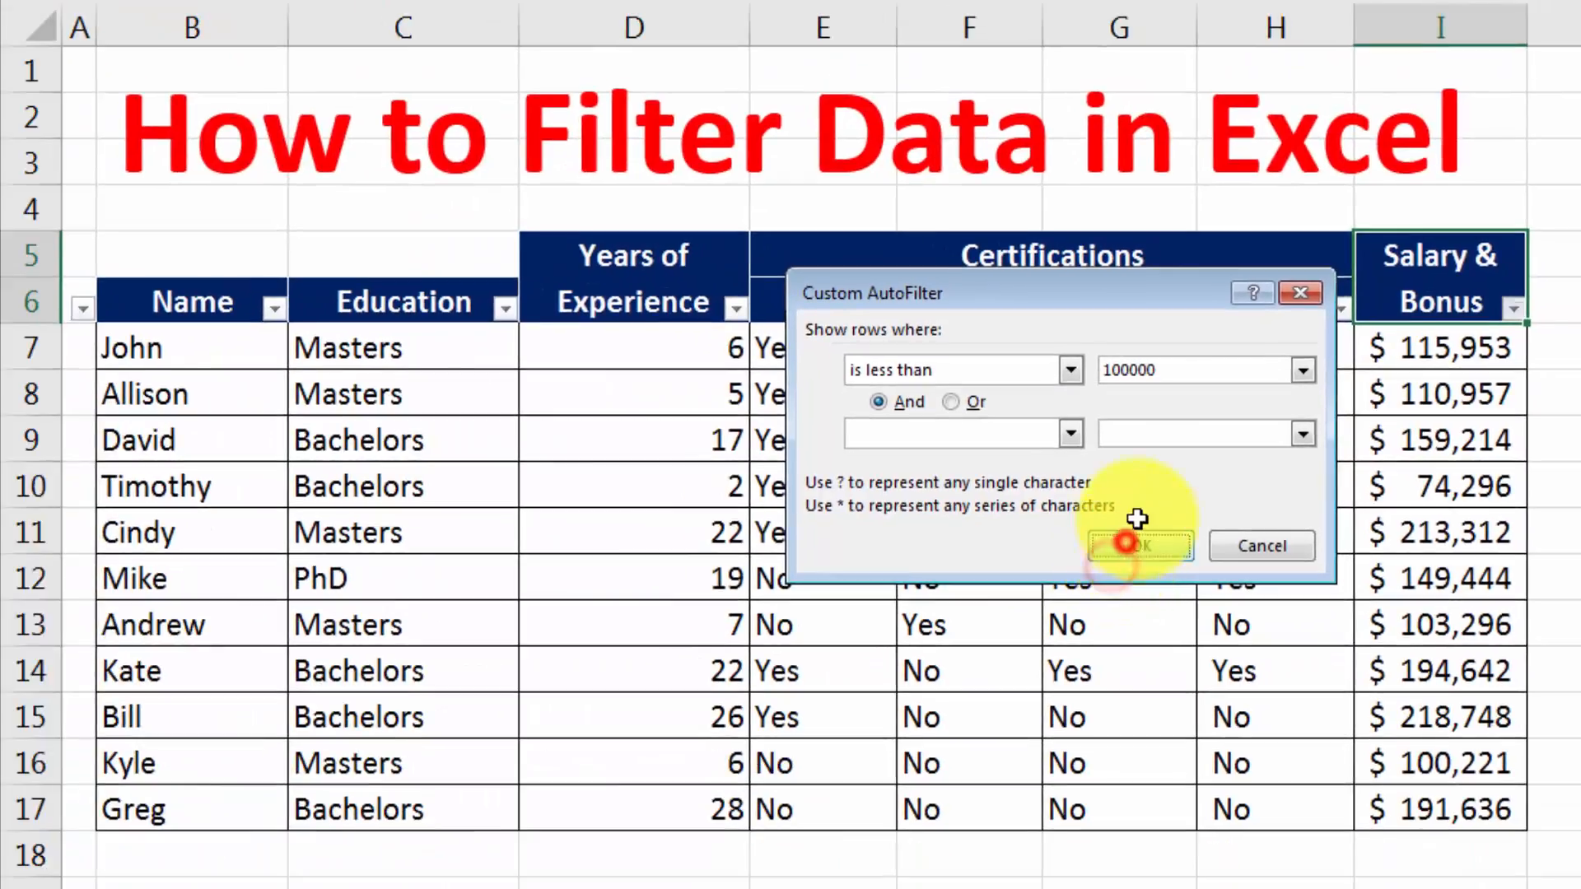
Examine the name, education, years of experience and salary in the data left by the less-than salary filter.
click(1238, 441)
click(1429, 393)
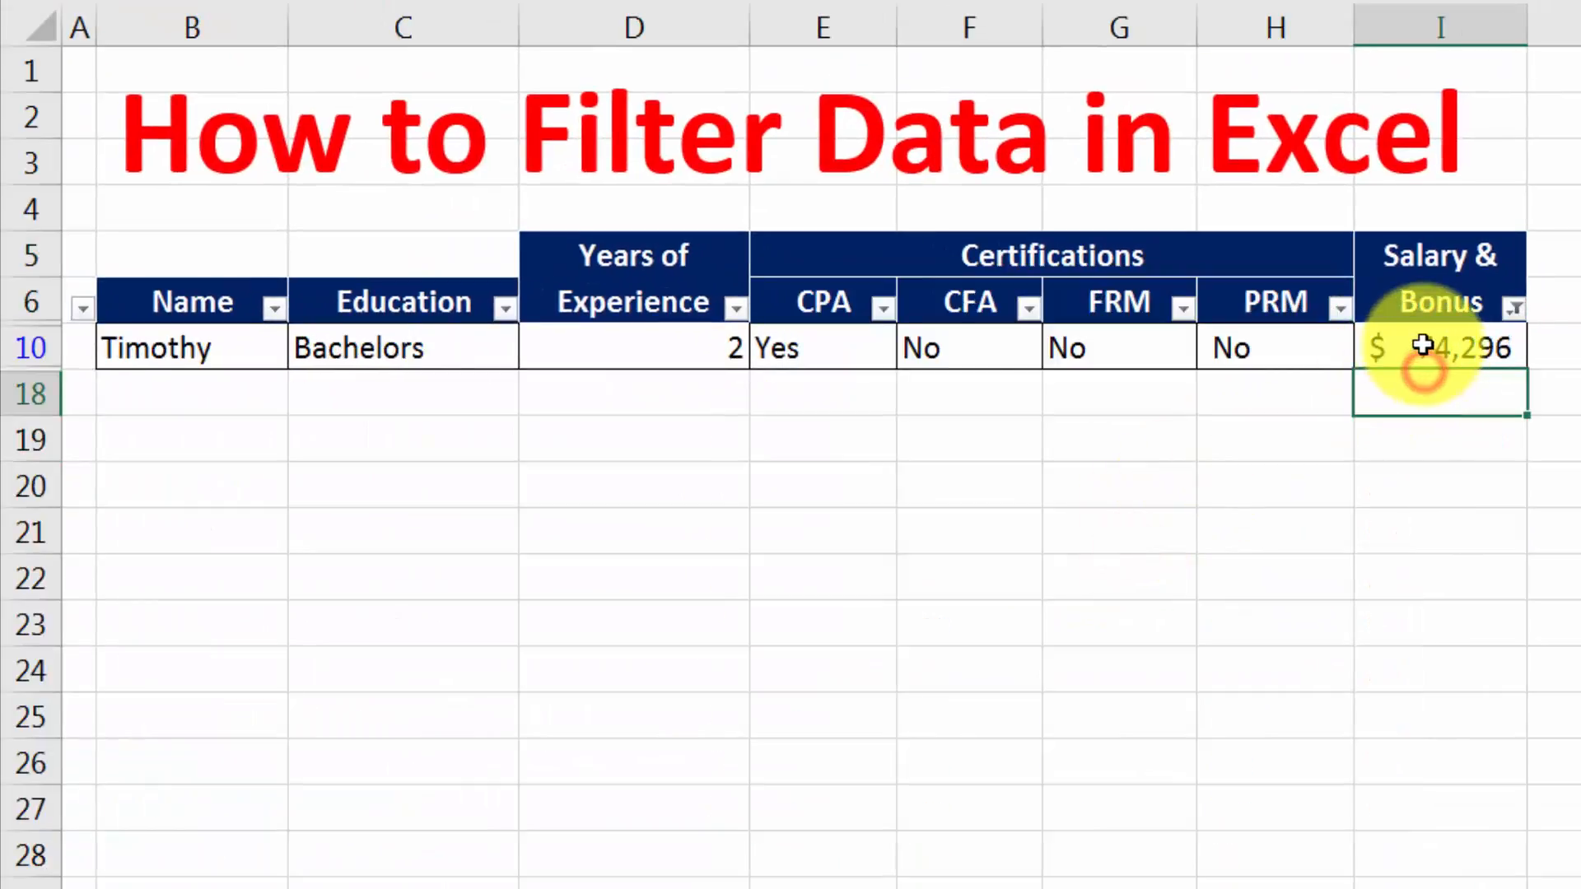
click(383, 361)
click(224, 343)
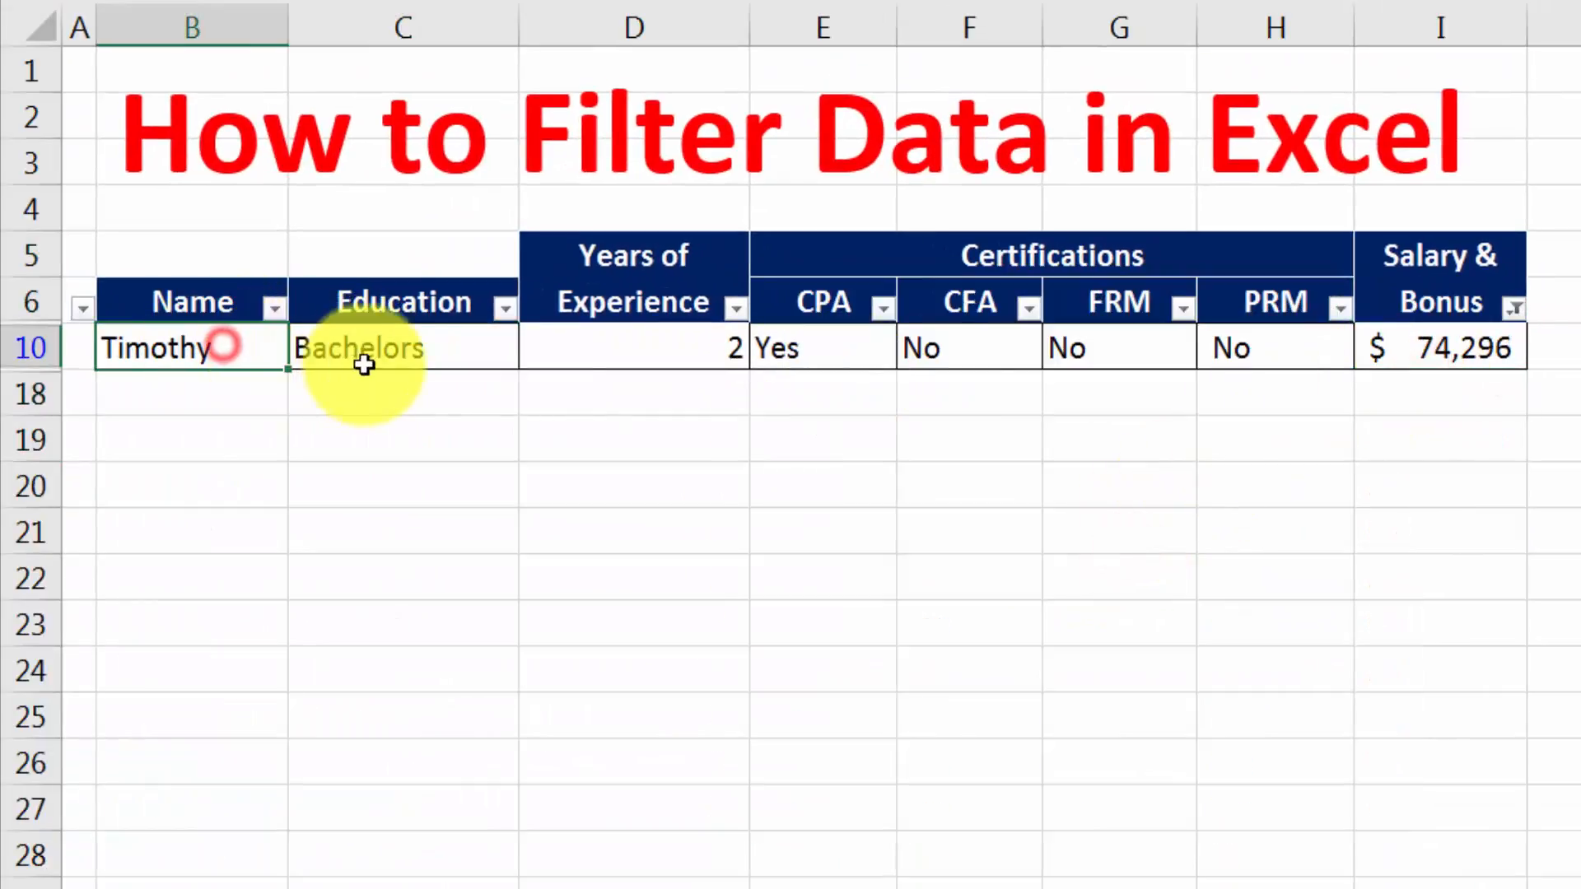
click(430, 344)
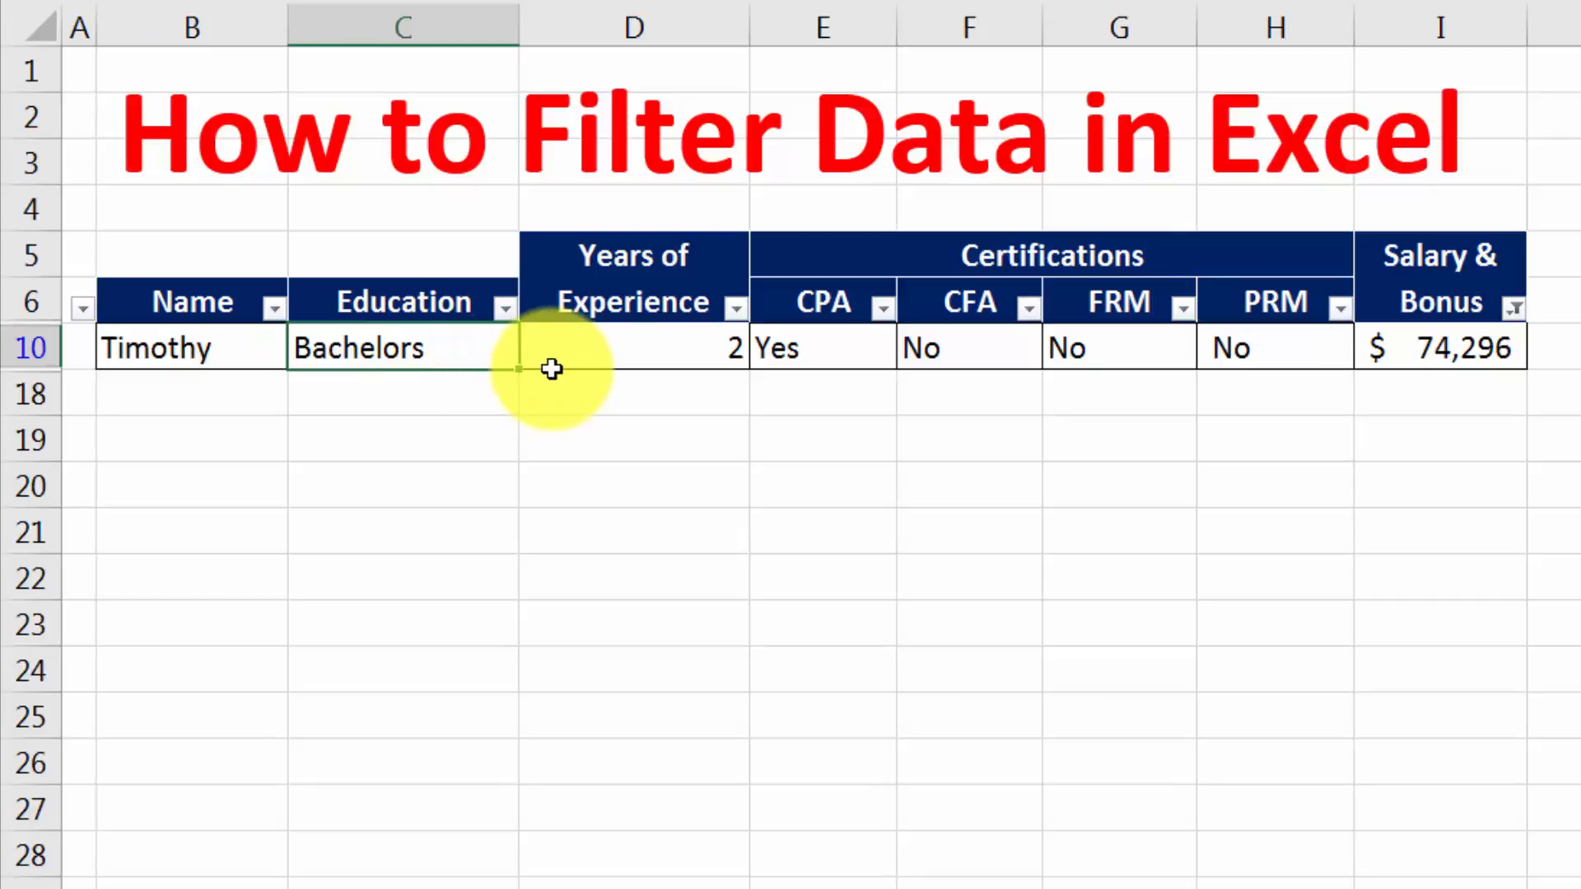
click(630, 352)
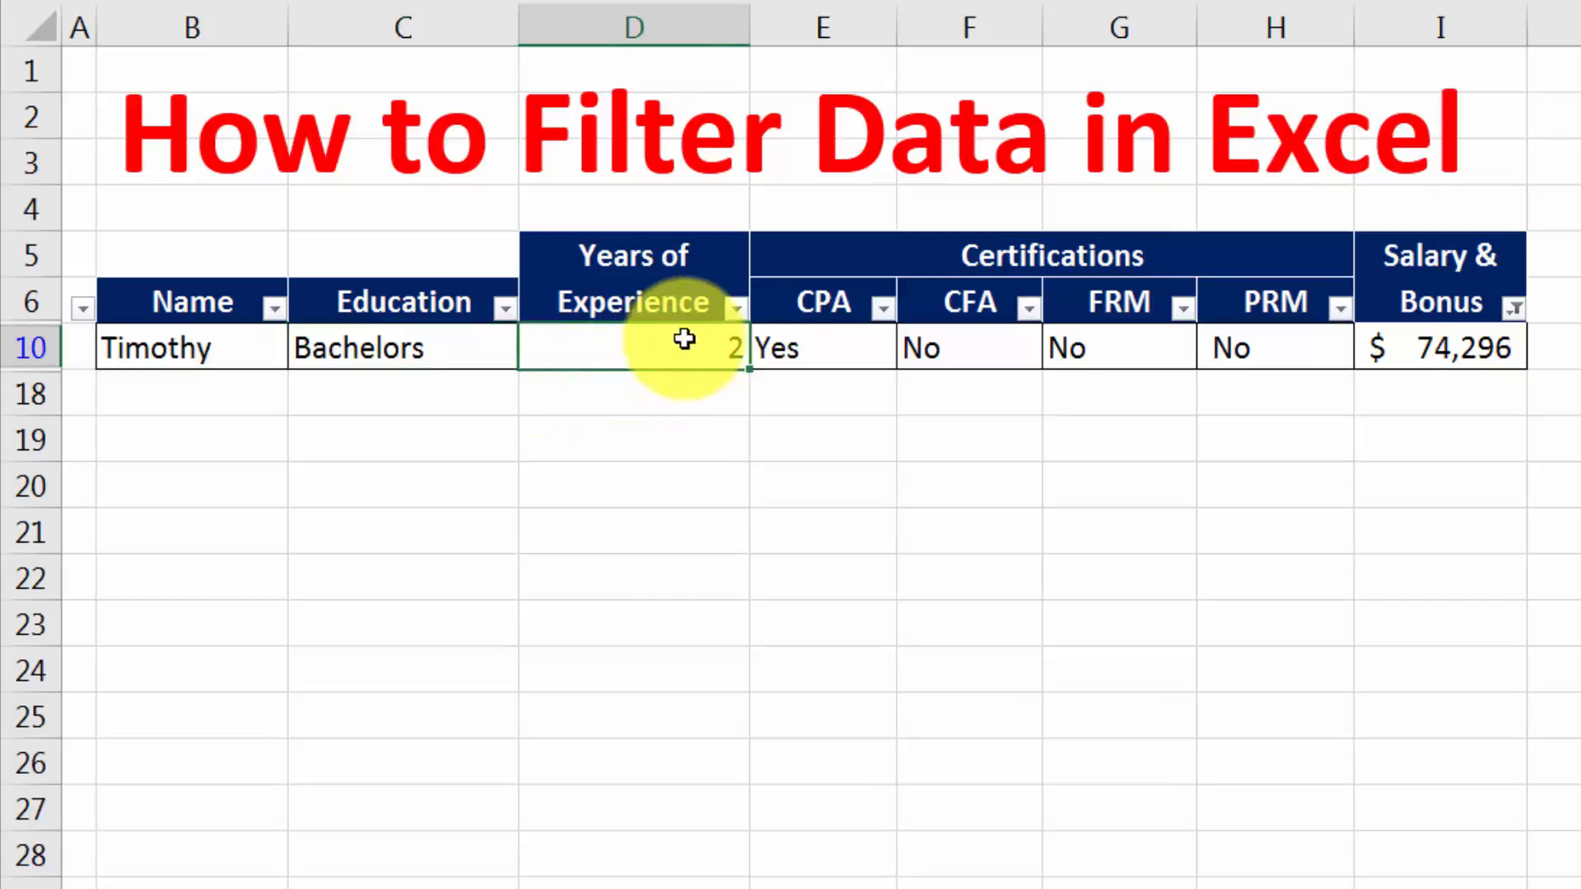
click(1450, 331)
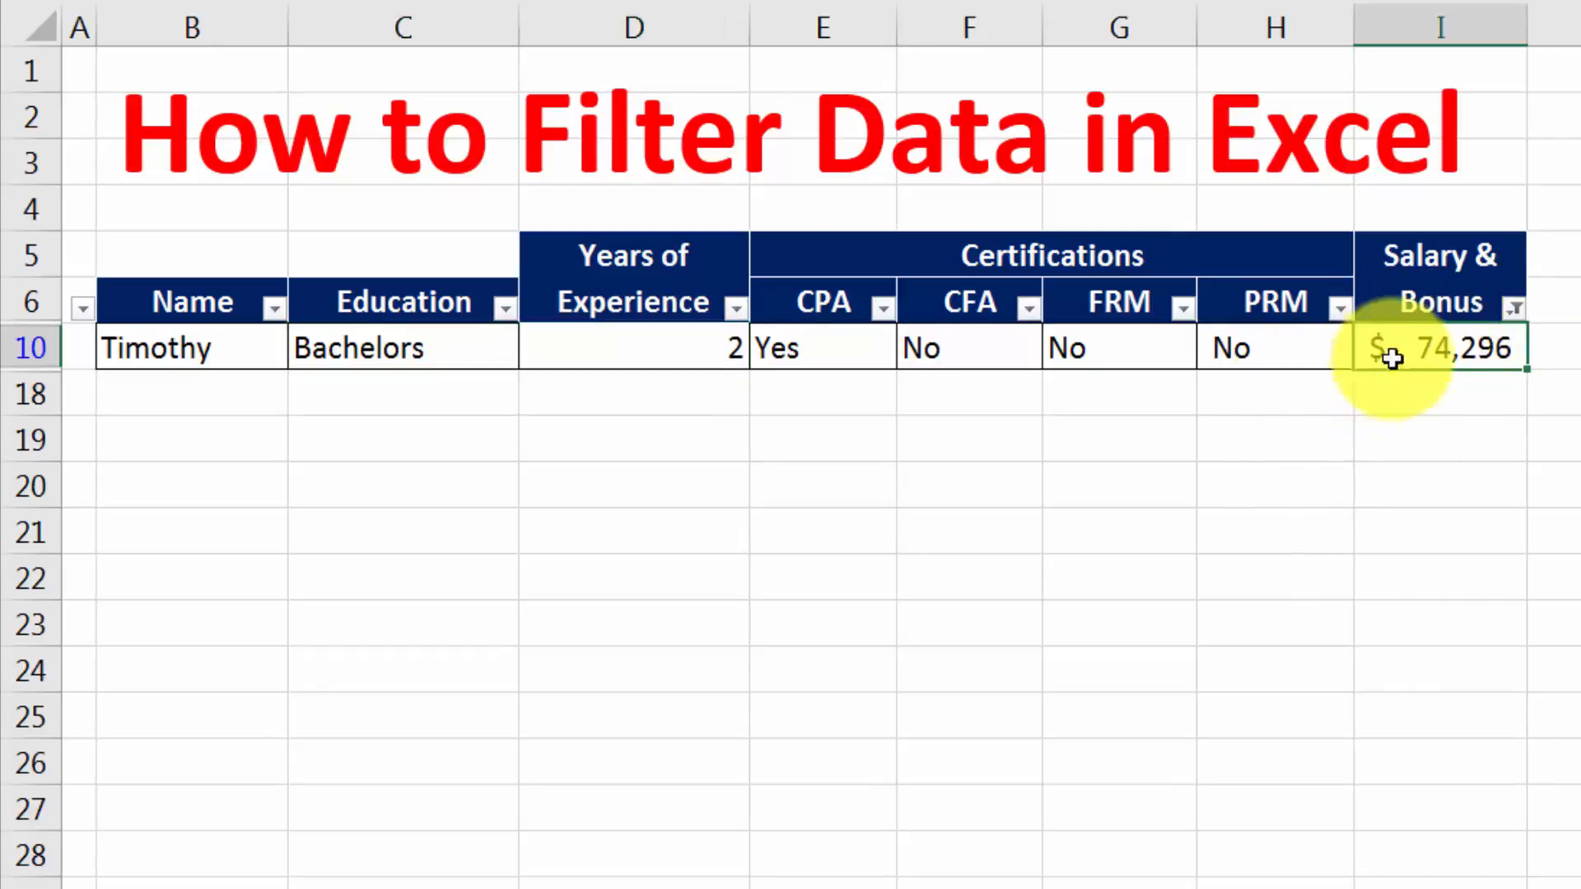
Clear the filter from the Salary & Bonus column.
click(1516, 311)
click(1263, 588)
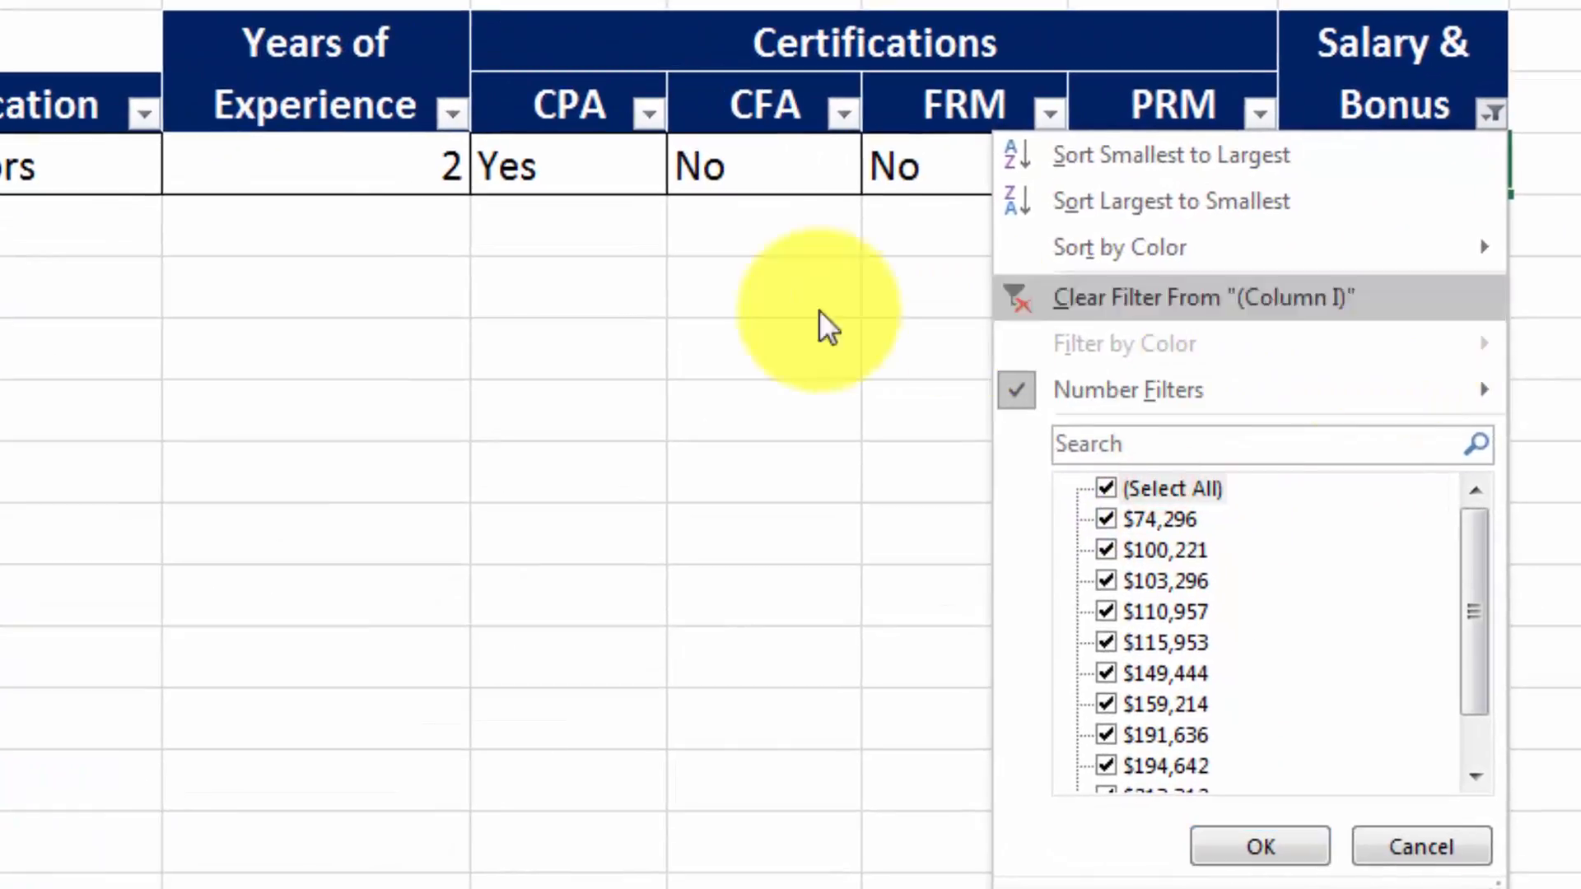
click(752, 316)
click(1498, 165)
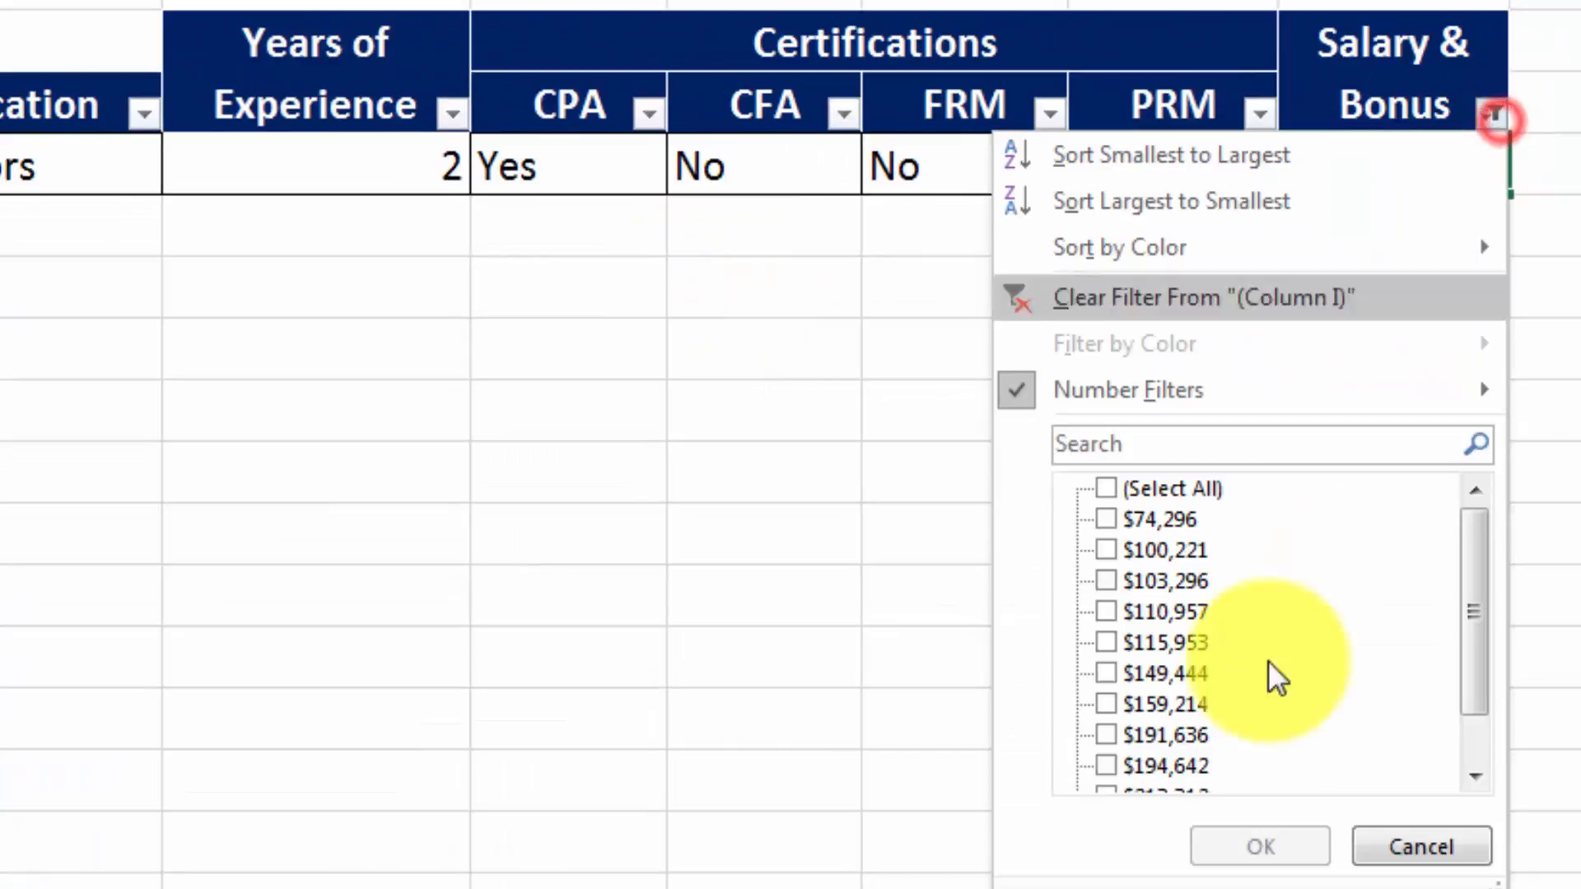
mouse_move(1471, 600)
mouse_down()
mouse_move(1487, 621)
mouse_move(1472, 527)
mouse_up()
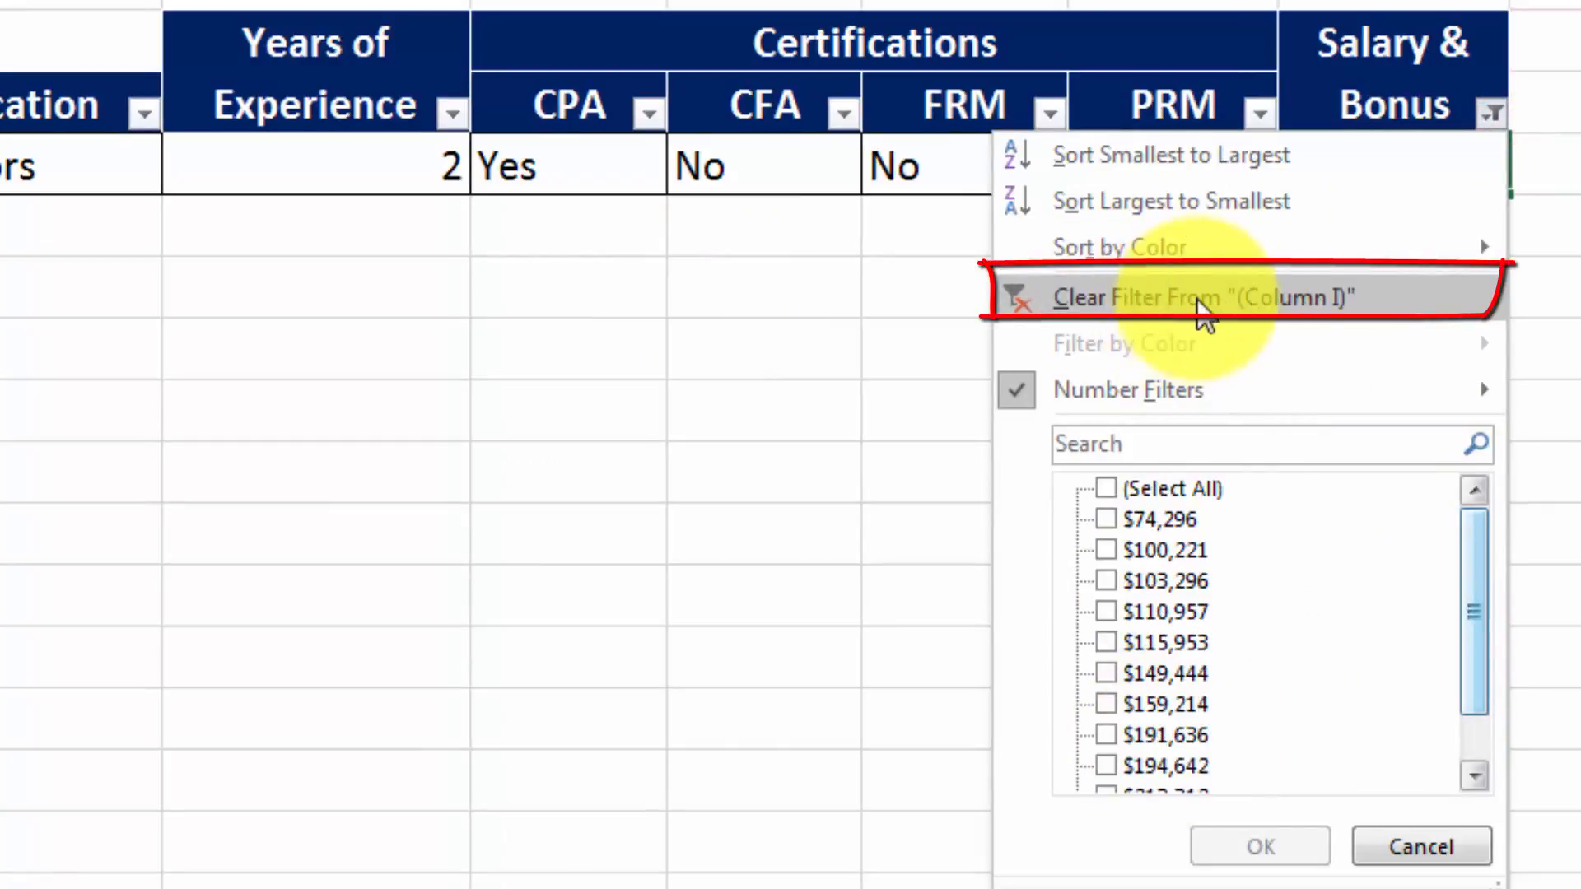
click(1202, 301)
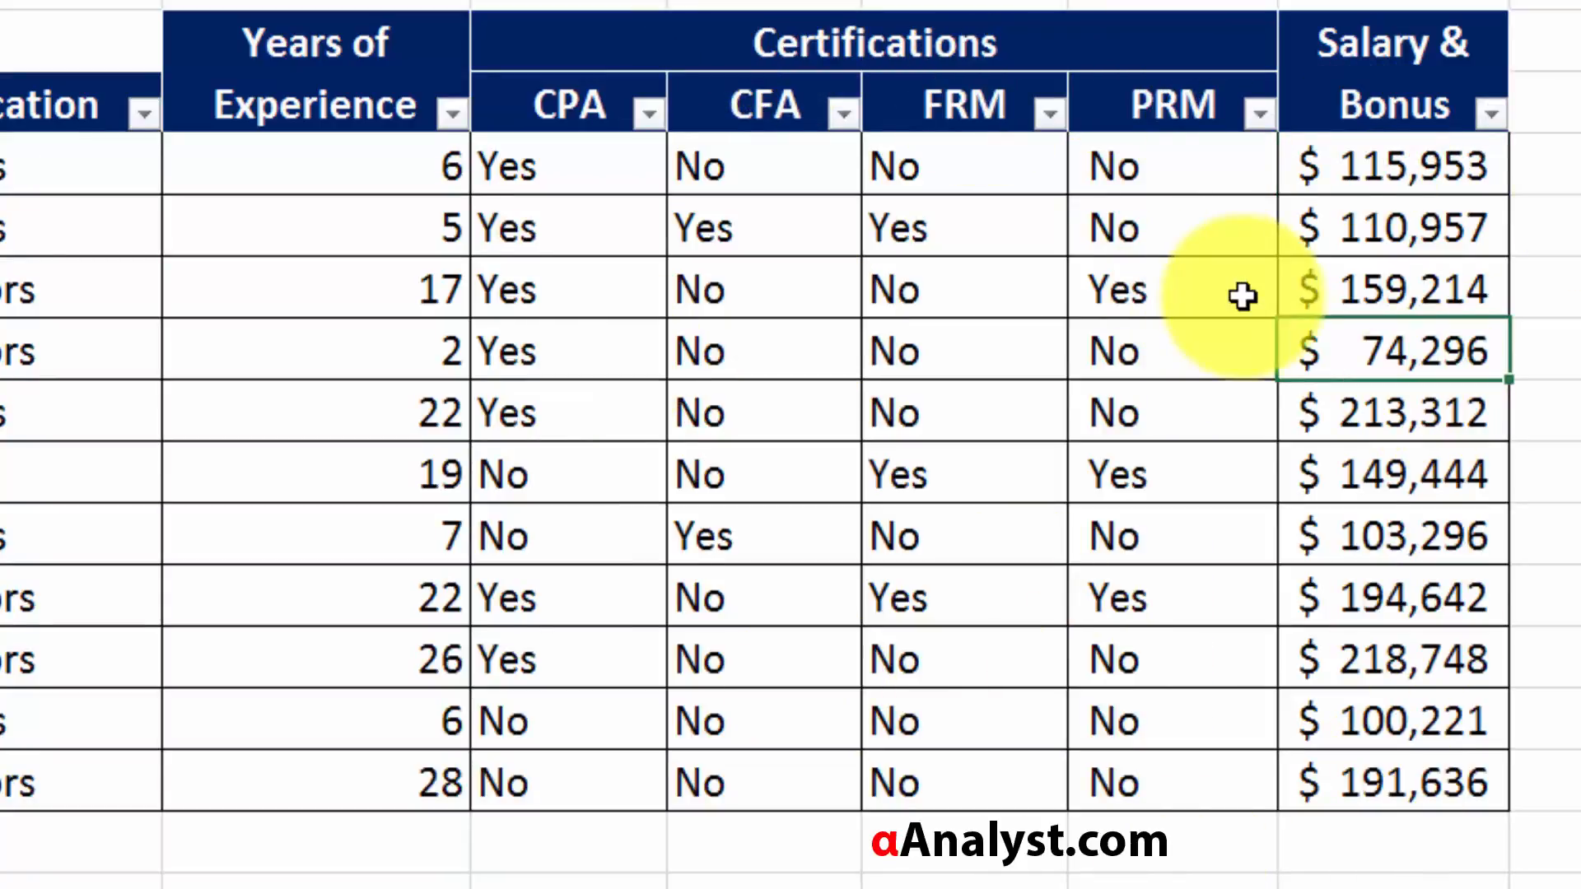
Filter the CPA column to show only the Yes rows.
click(1140, 293)
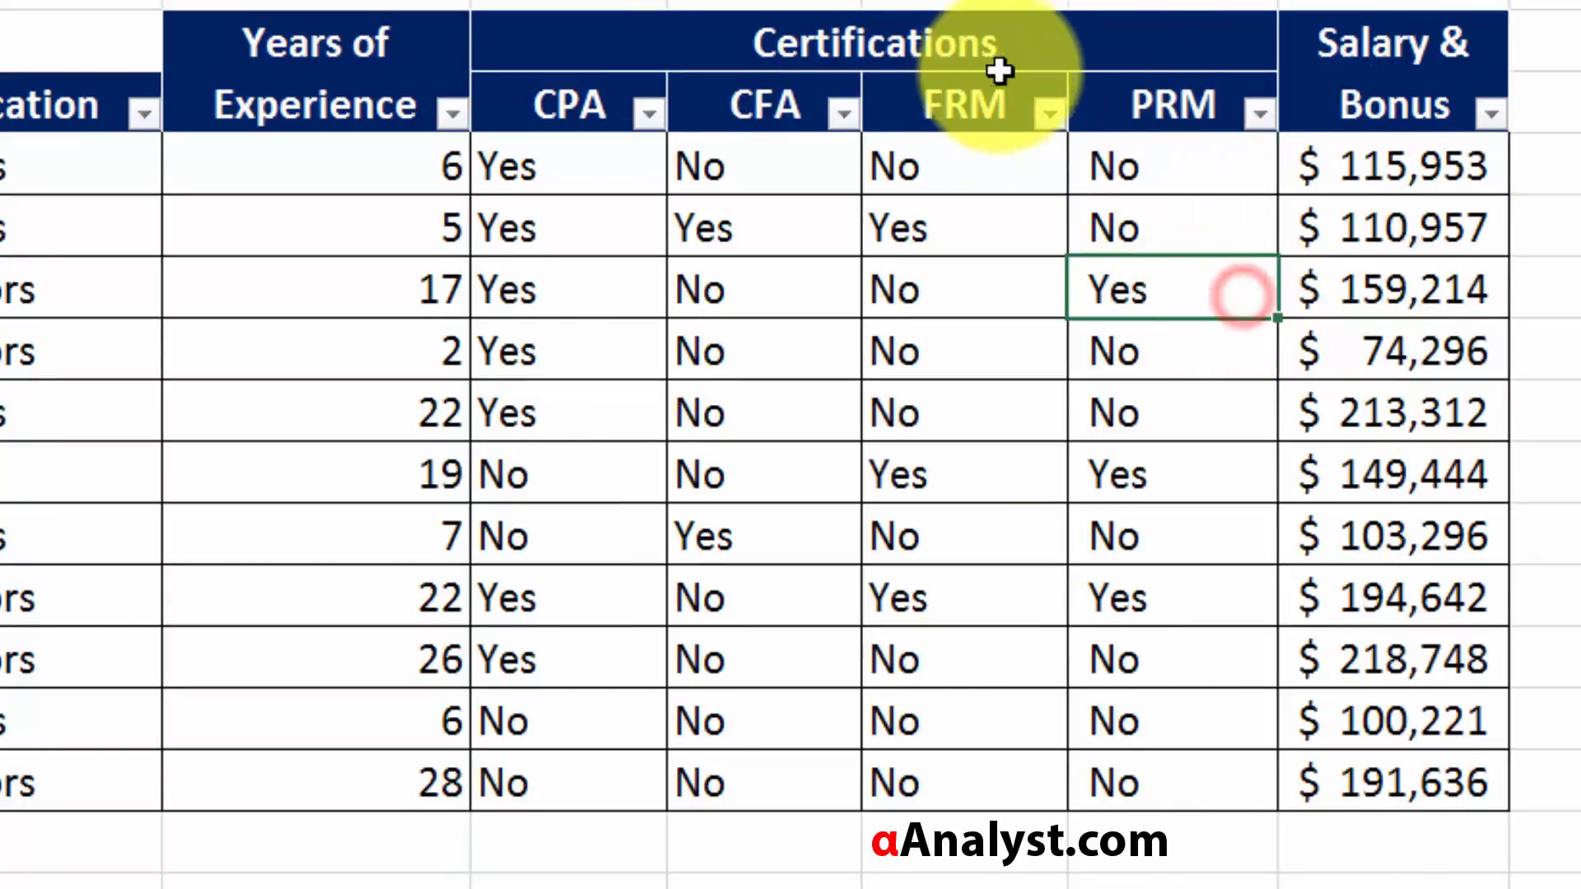
click(650, 112)
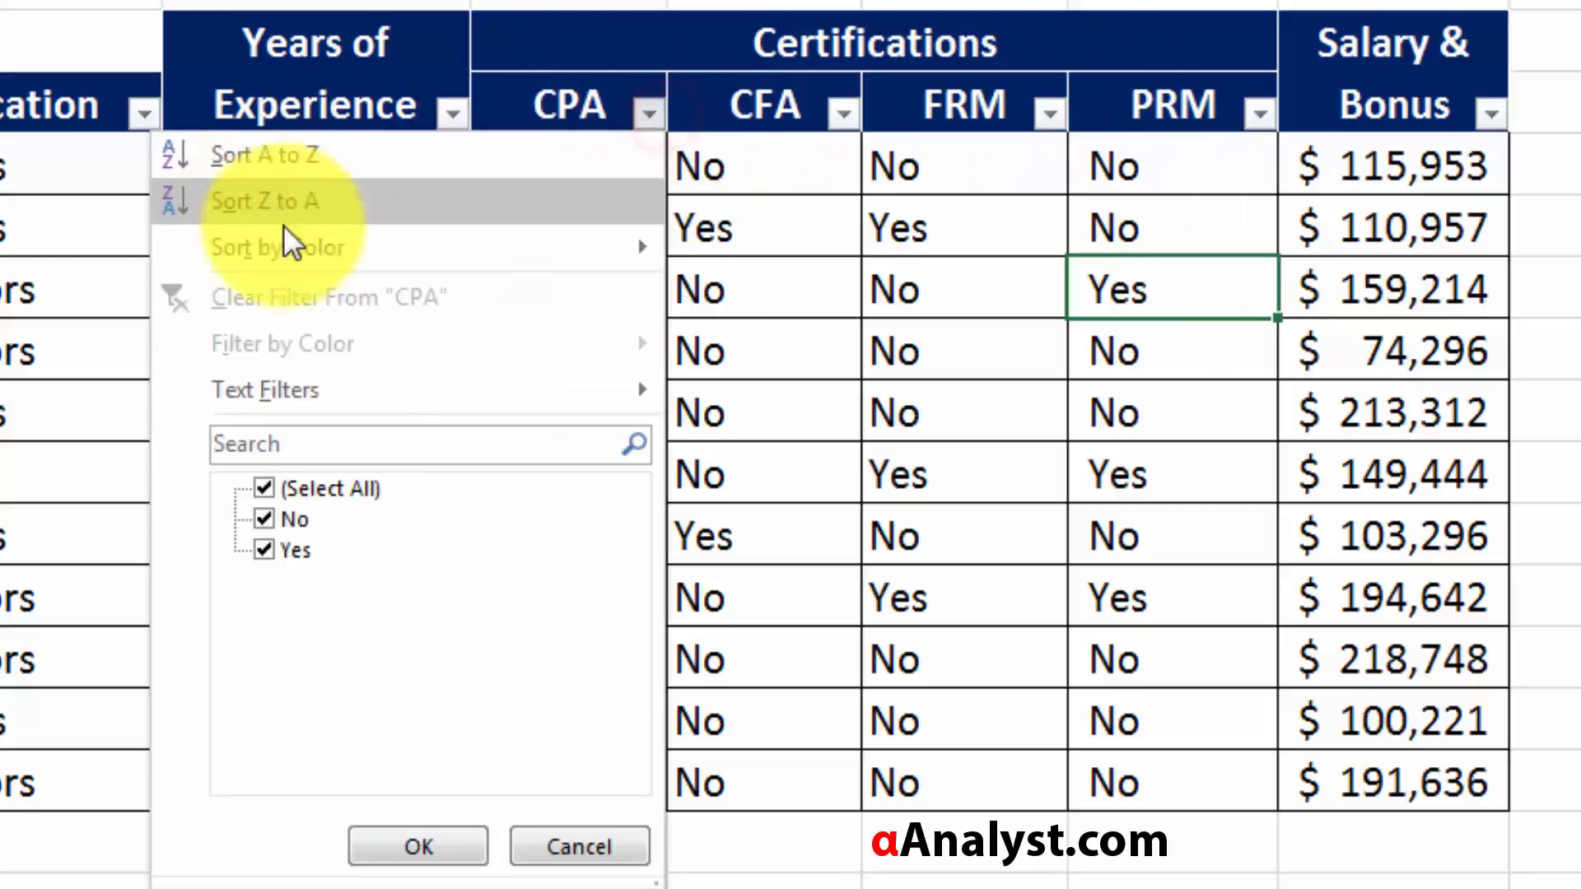
click(297, 490)
click(268, 549)
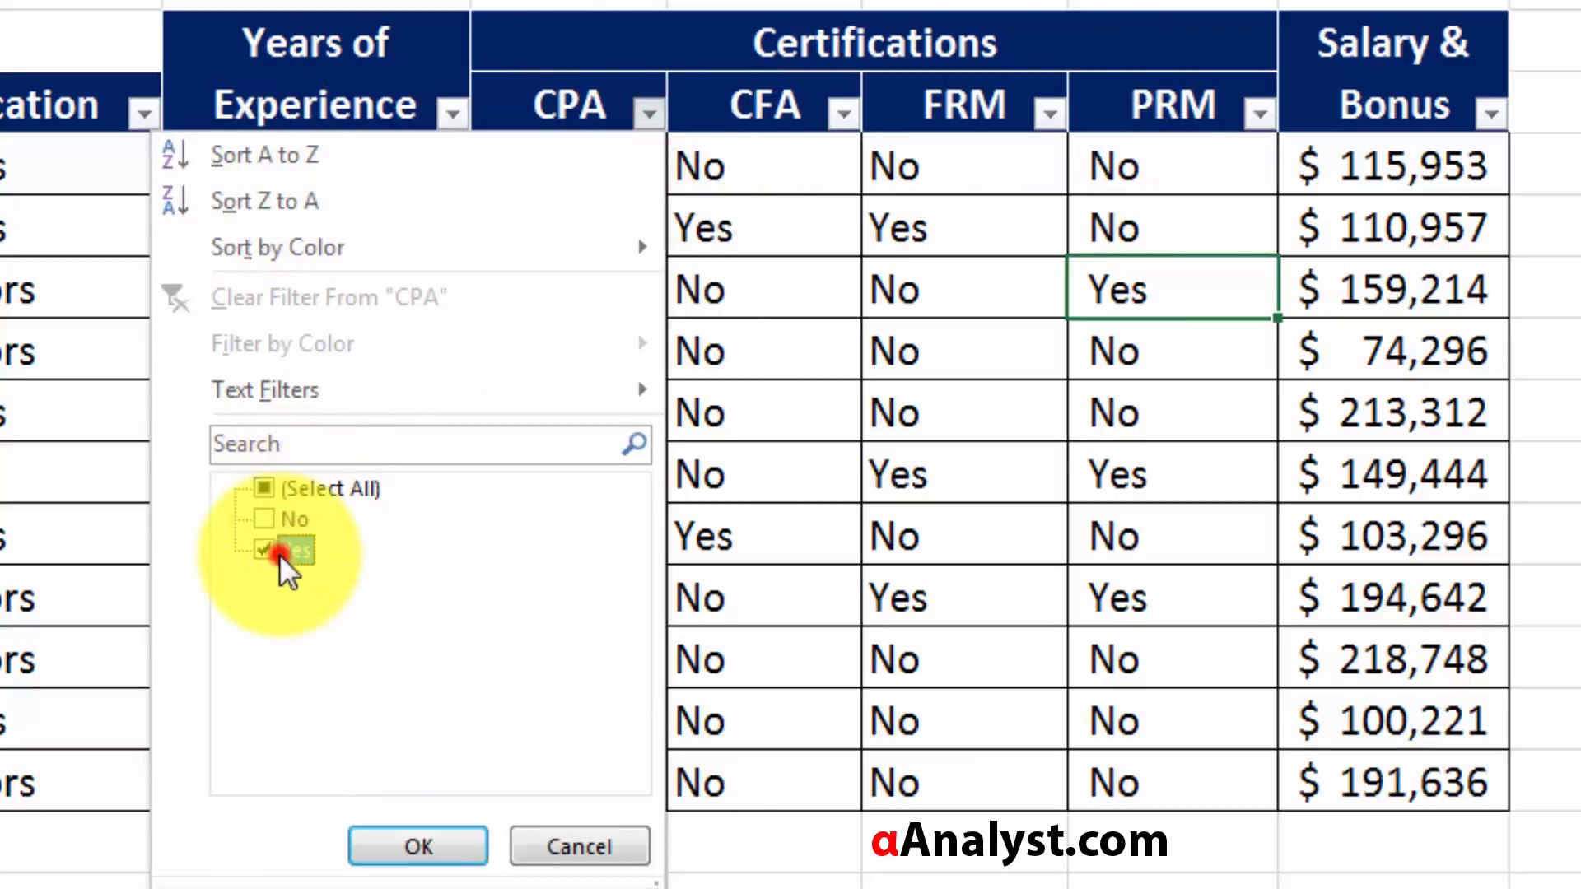
click(448, 848)
Also filter the CFA column to Yes only, and check the CPA and CFA values of the filtered data.
click(803, 118)
click(844, 113)
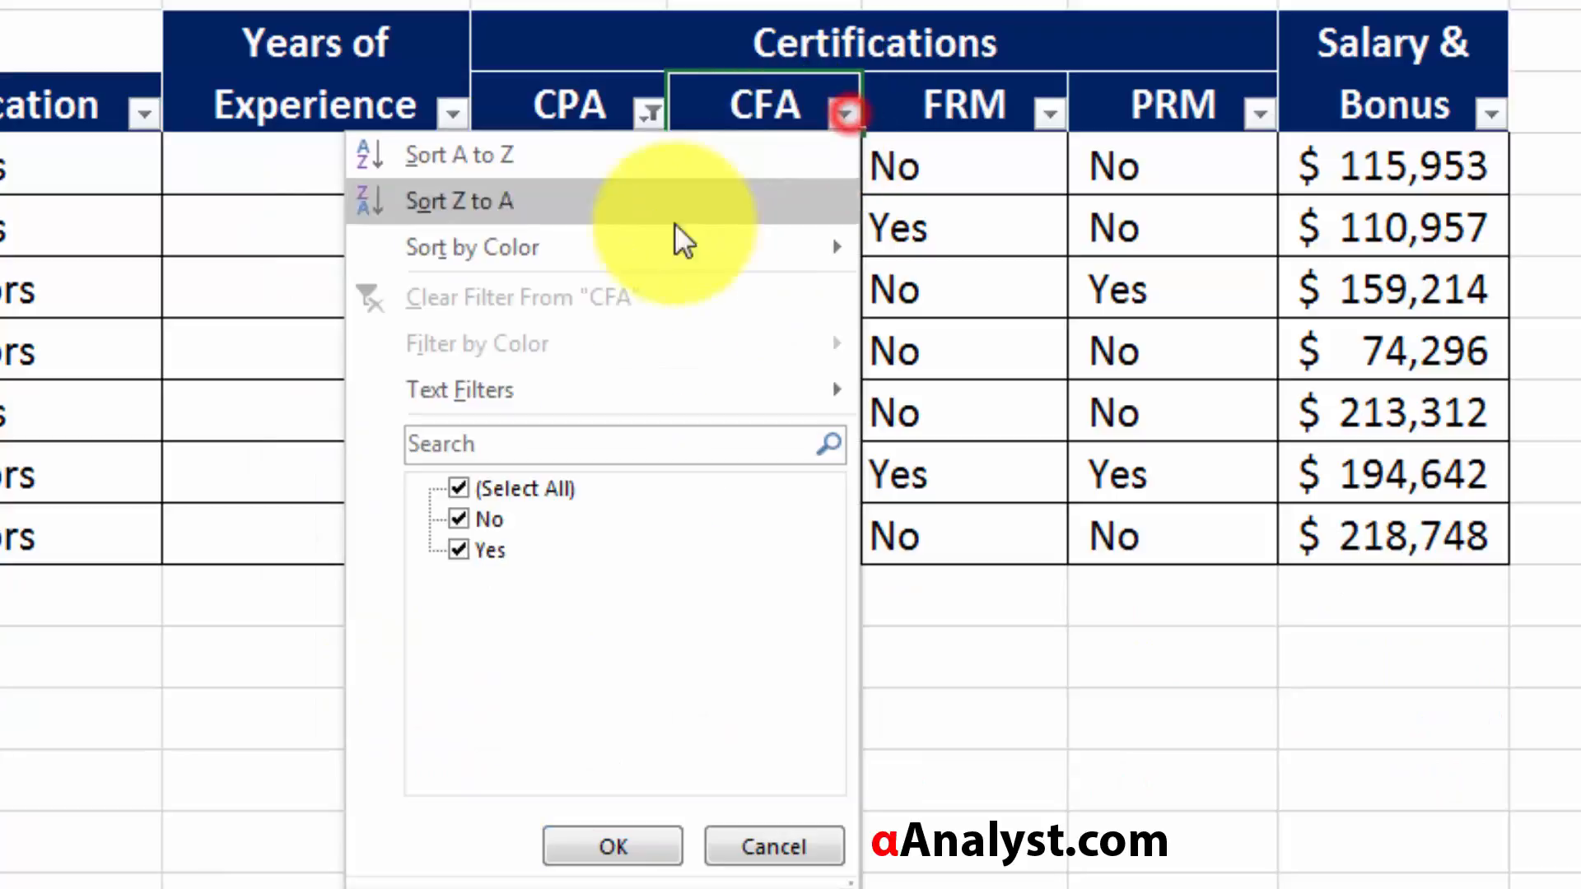
click(461, 490)
click(459, 550)
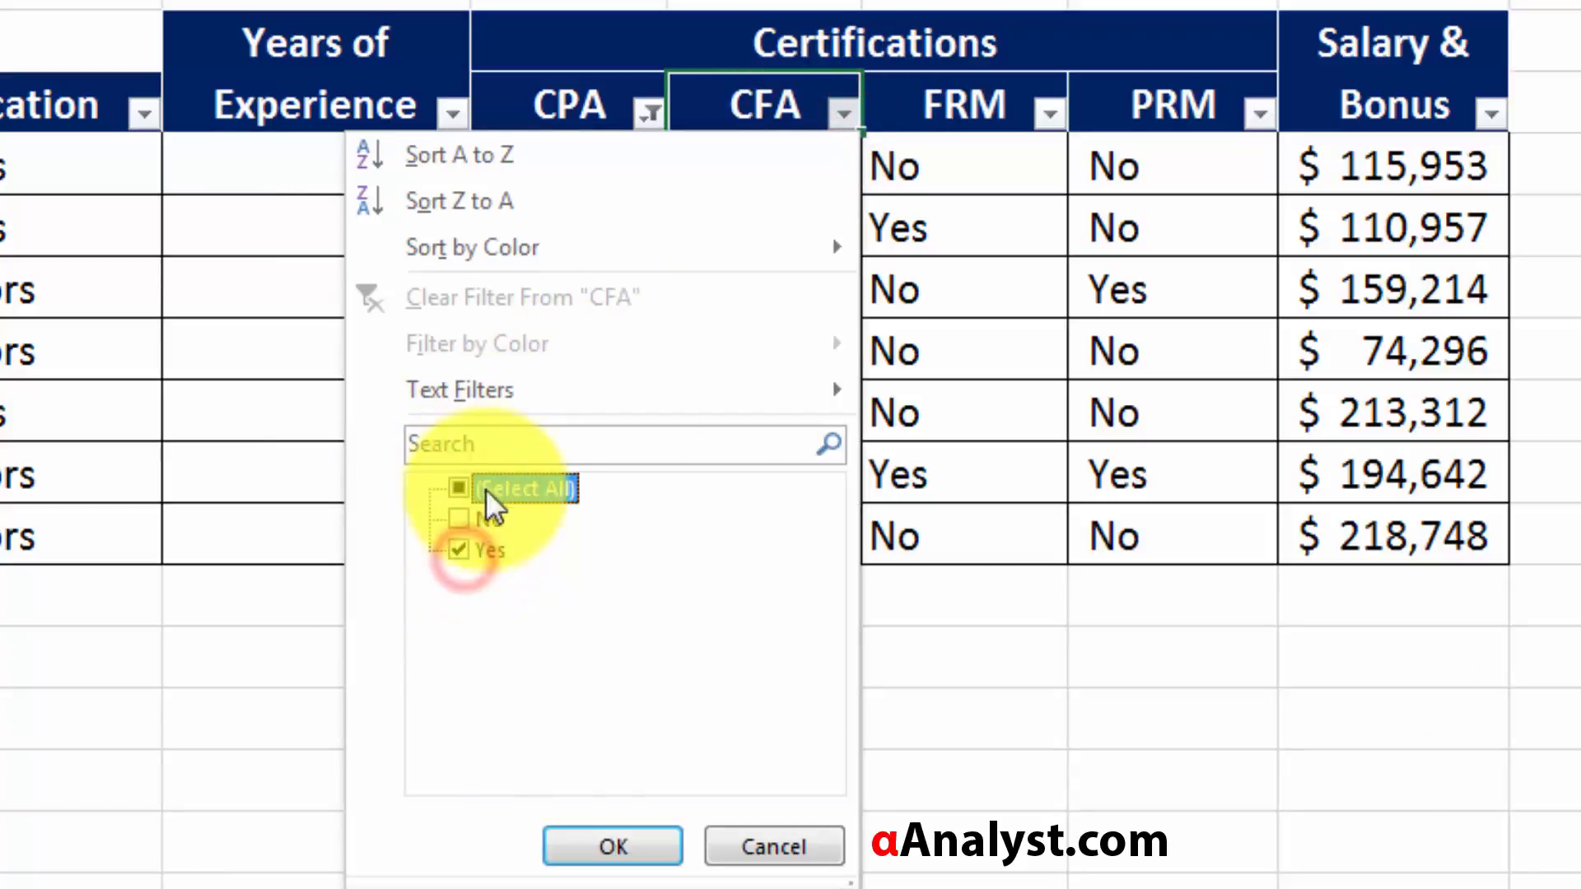
click(613, 847)
click(630, 330)
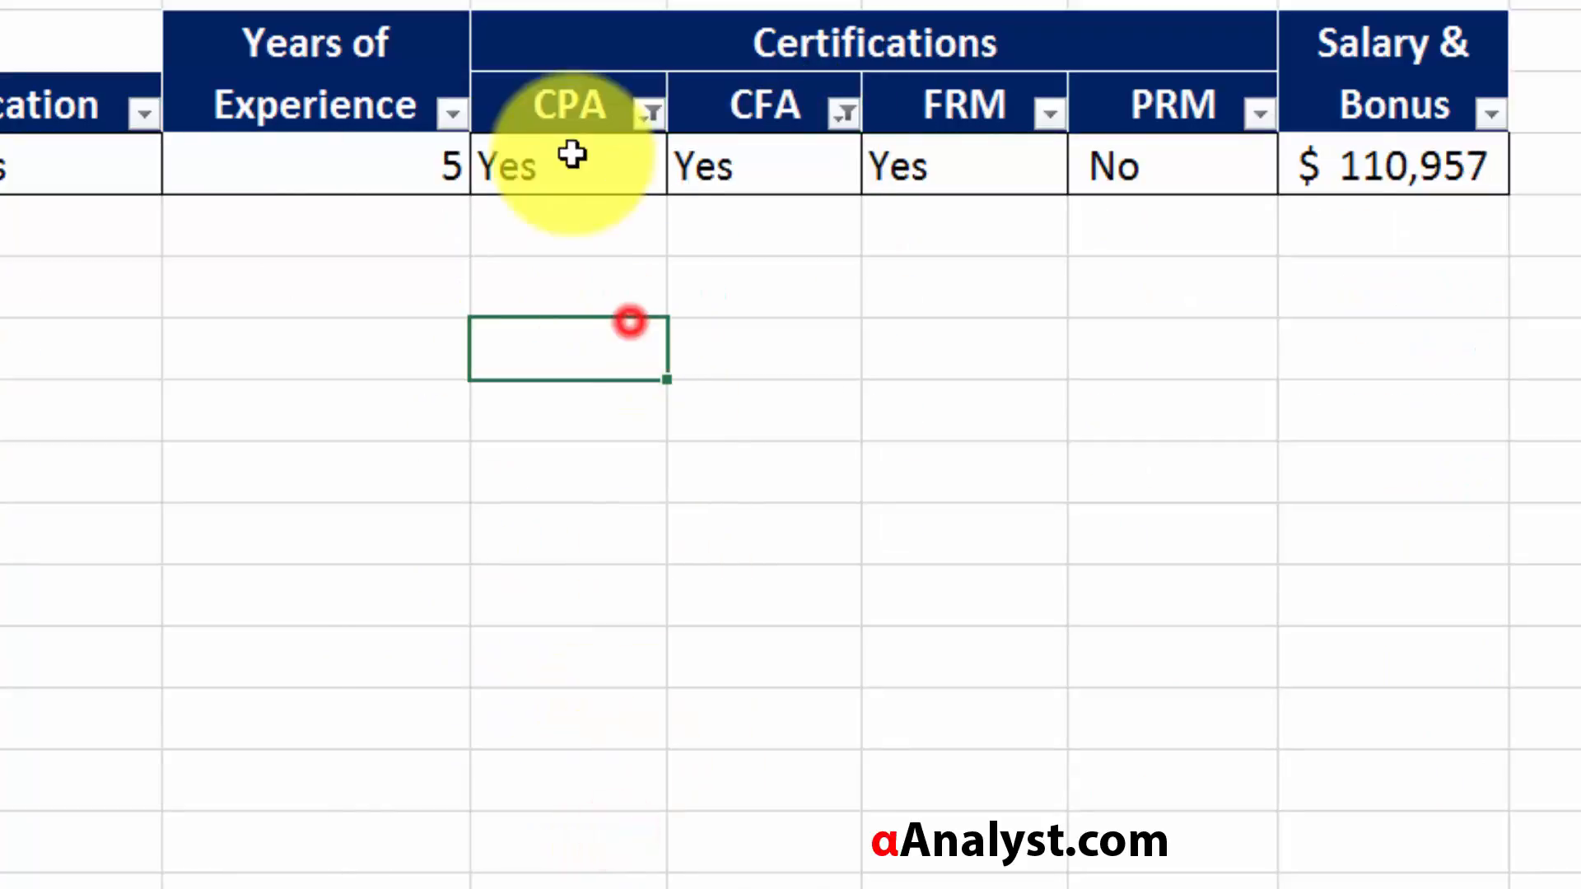
click(550, 169)
click(772, 168)
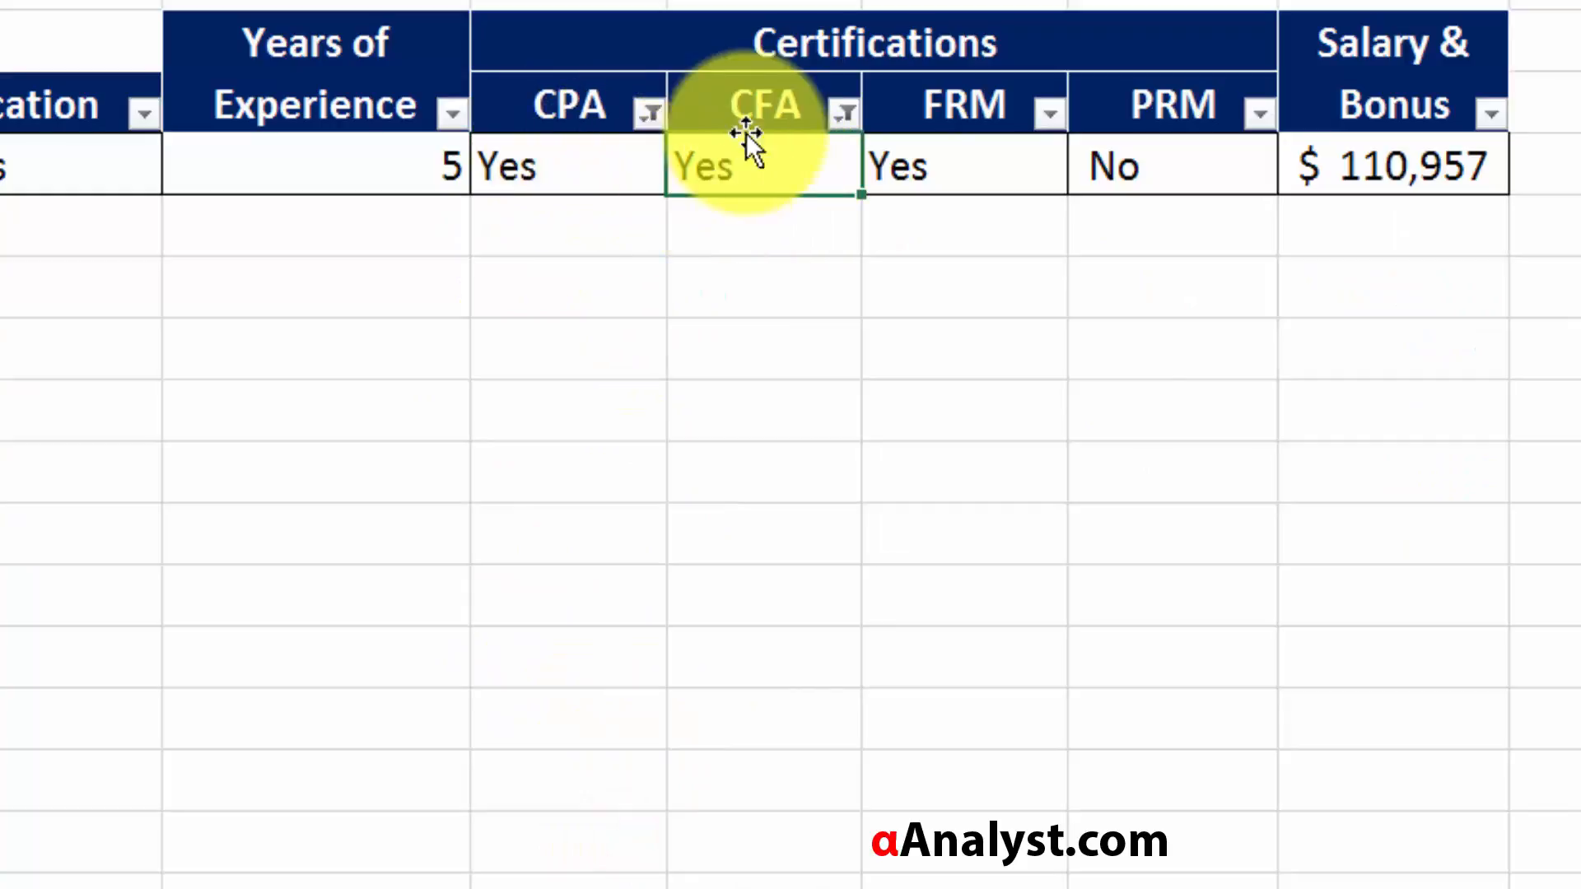
Remove the CPA and CFA filters by selecting all values in both columns again.
click(651, 112)
click(417, 844)
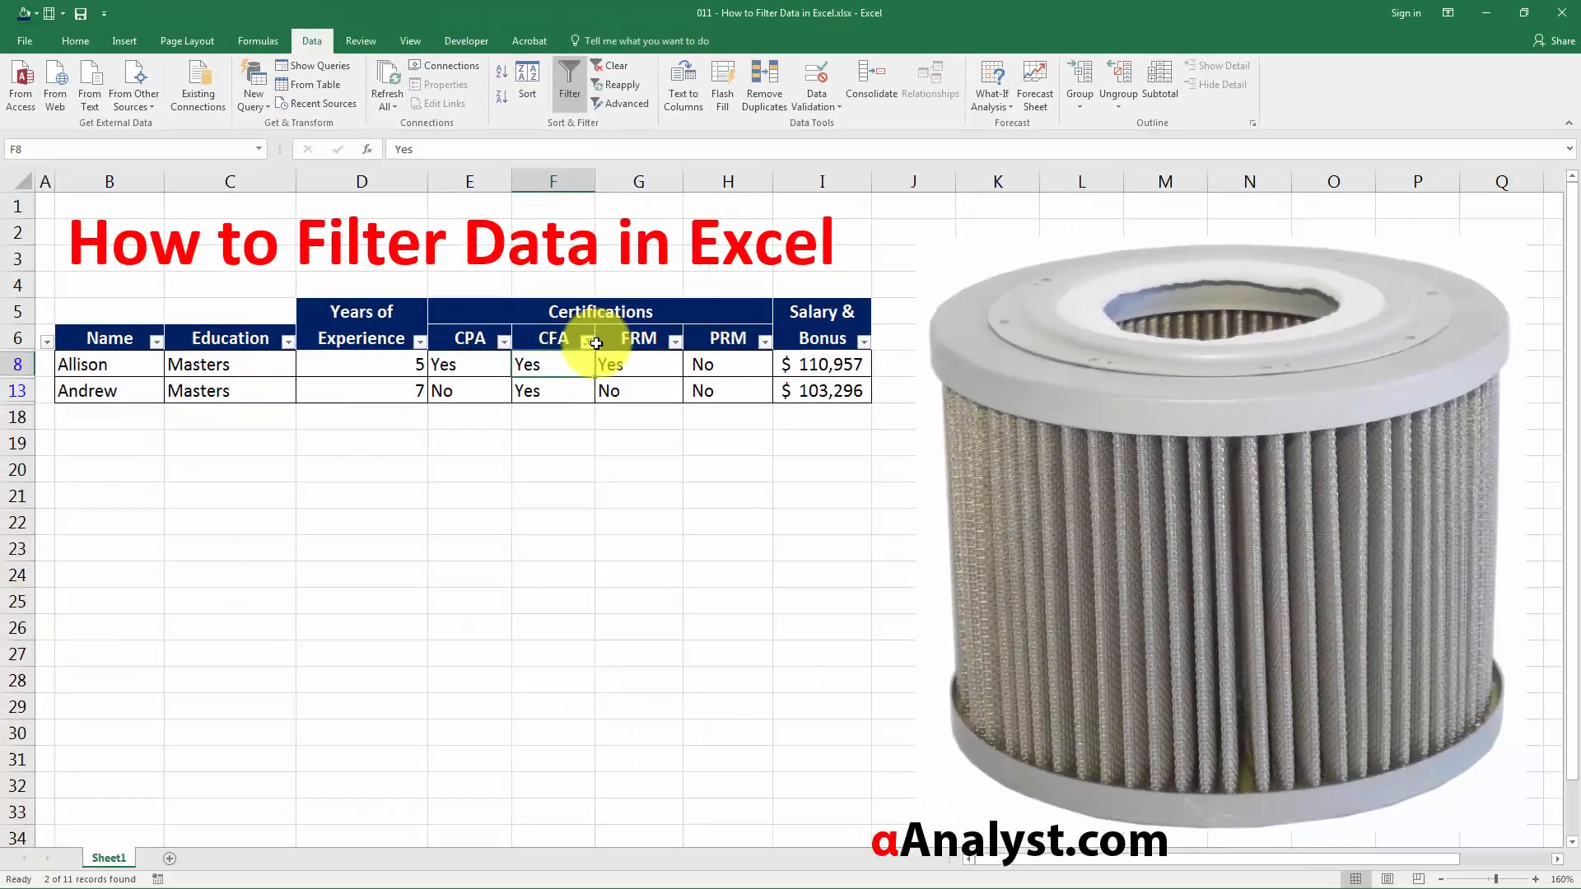
click(860, 120)
click(593, 345)
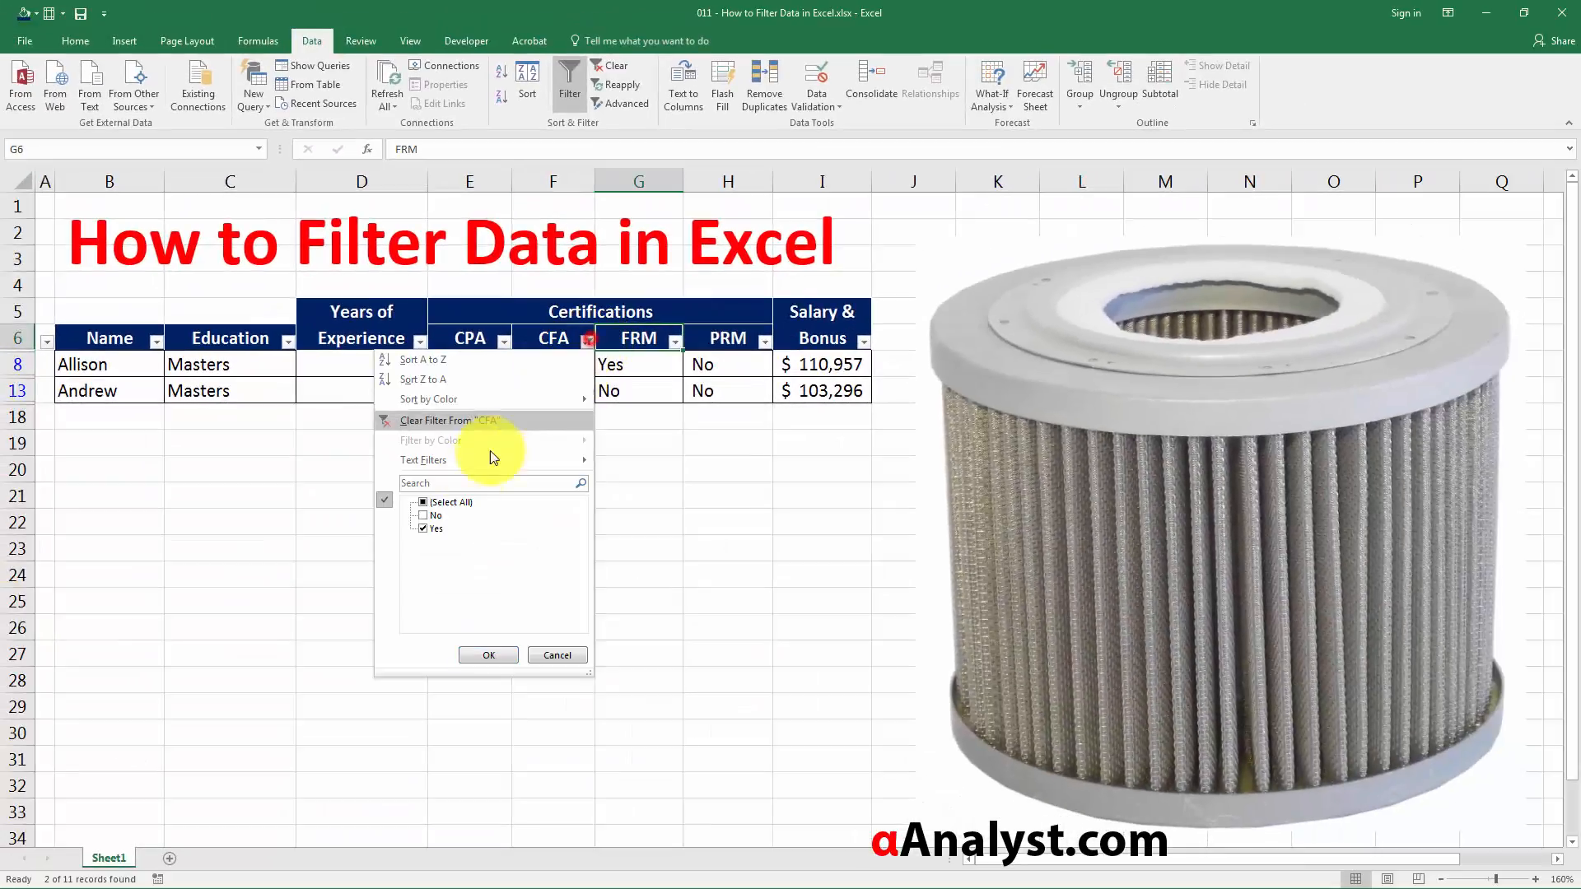
click(388, 497)
click(474, 652)
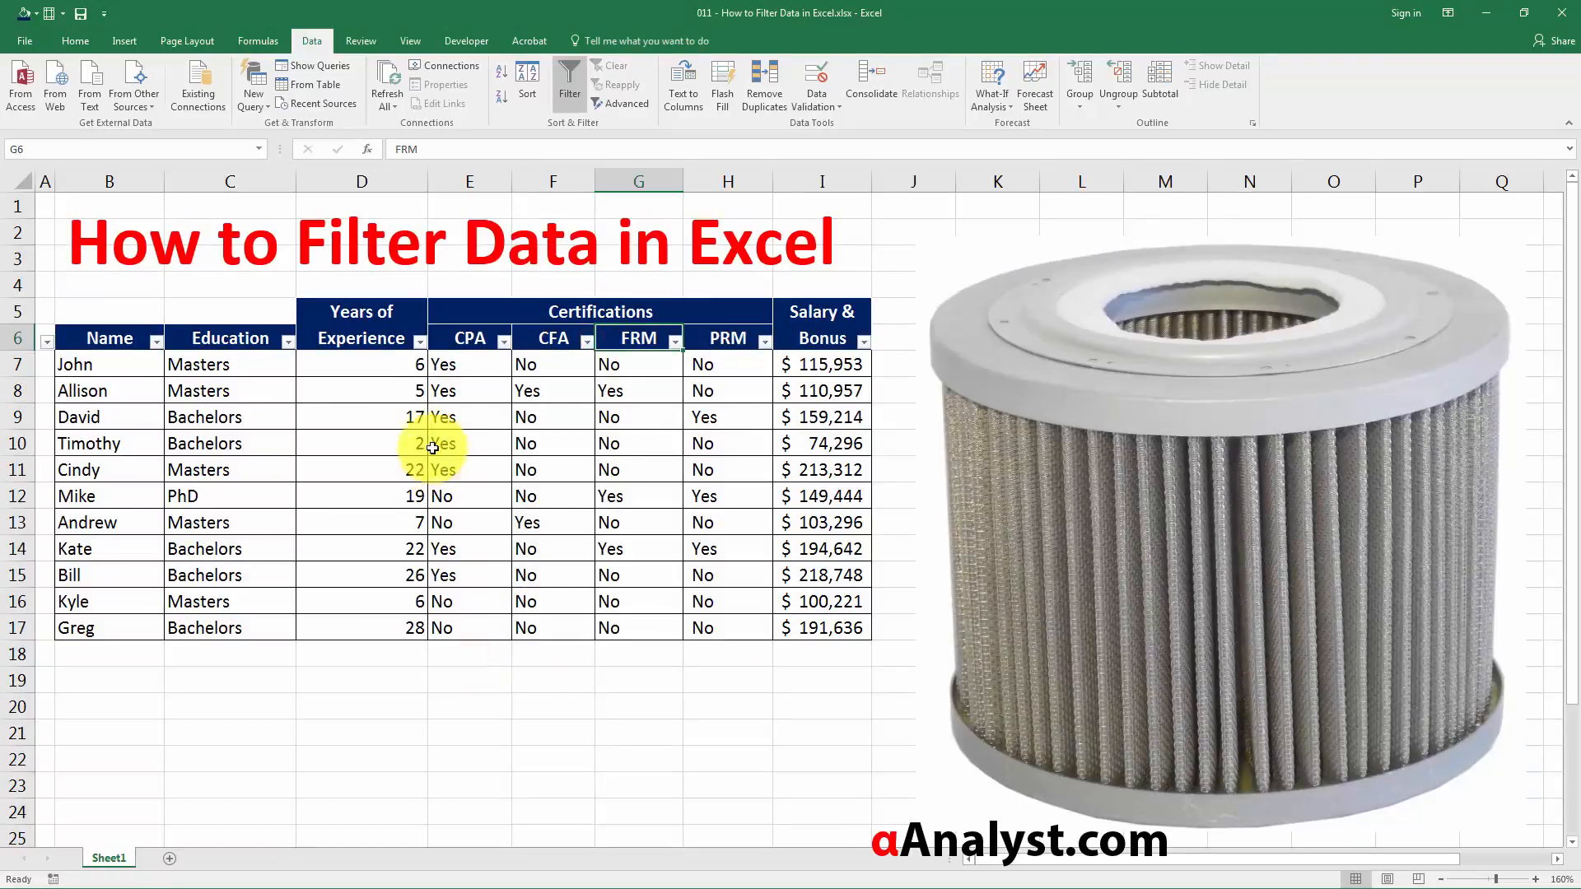
click(450, 698)
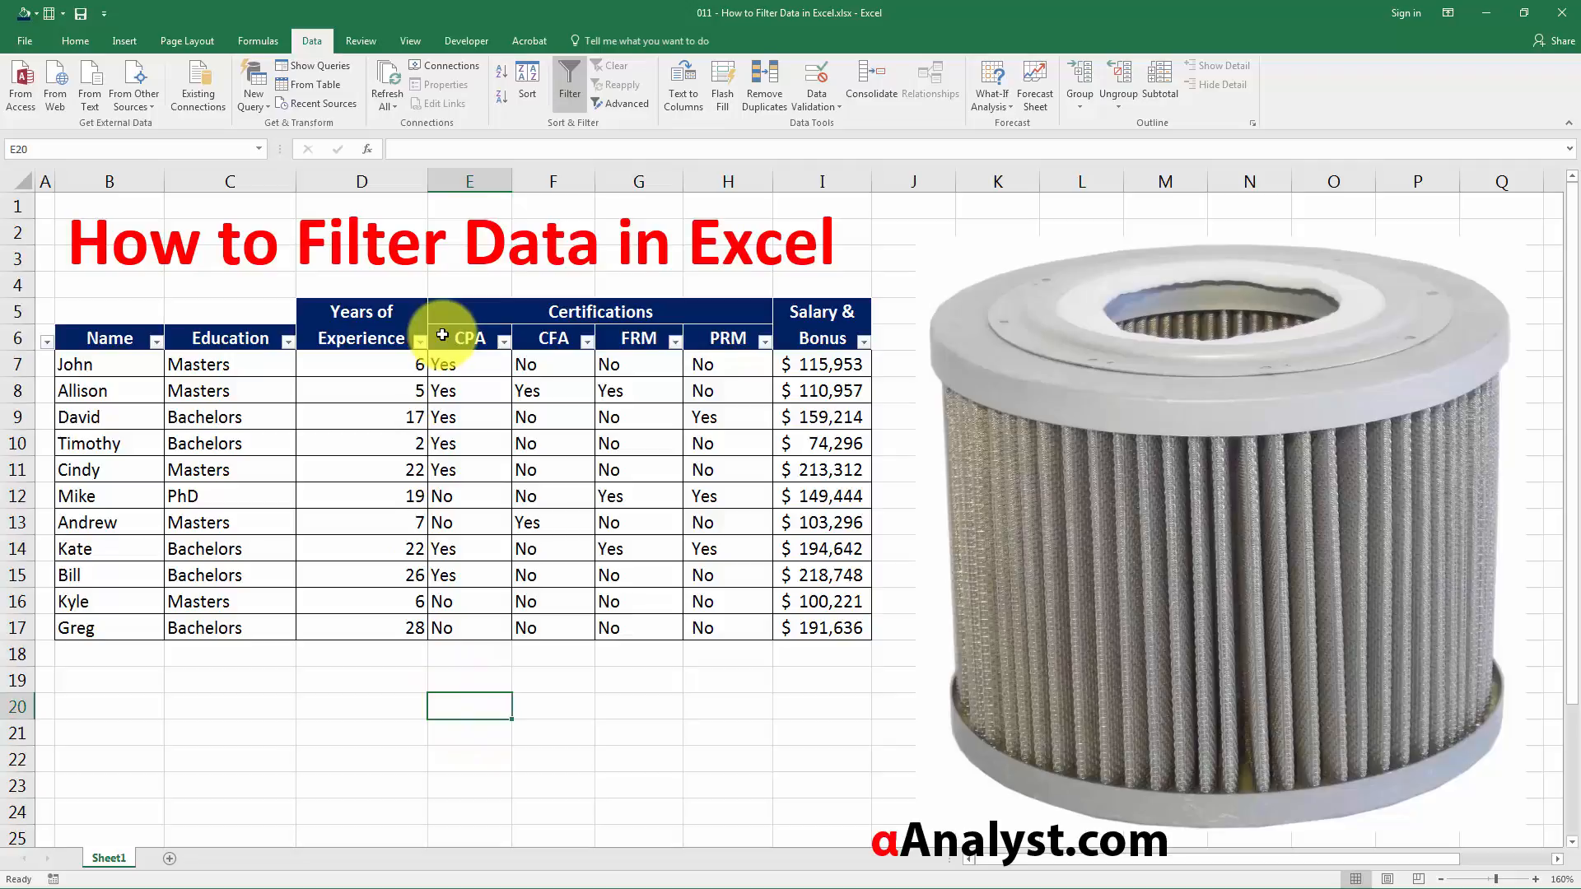